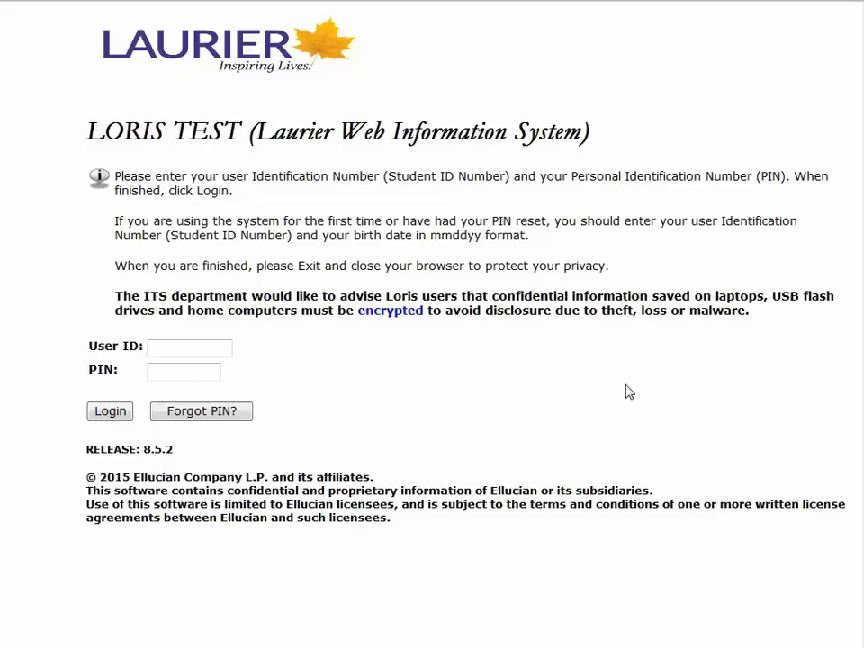
Step: Enter the student ID in the User ID field and the PIN on the login page
click(219, 348)
text(990000099)
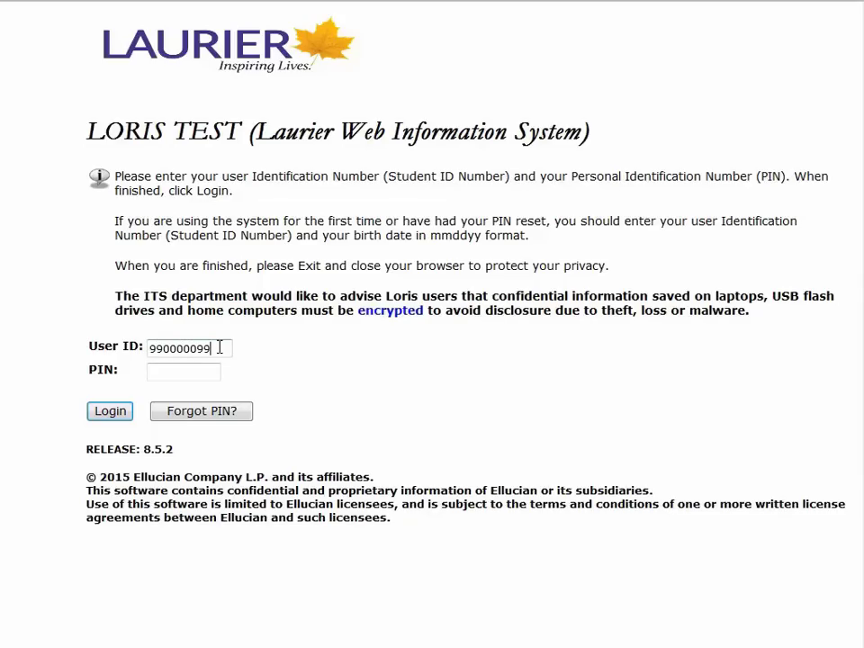
key(Tab)
text(••••••)
Step: Log in to LORIS and go to the Student Services menu
click(109, 410)
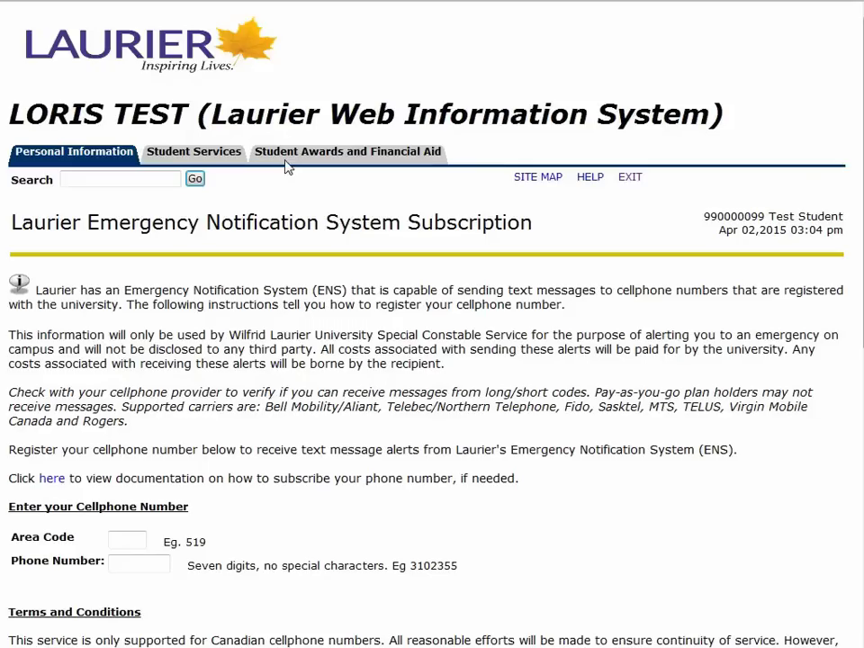
click(197, 159)
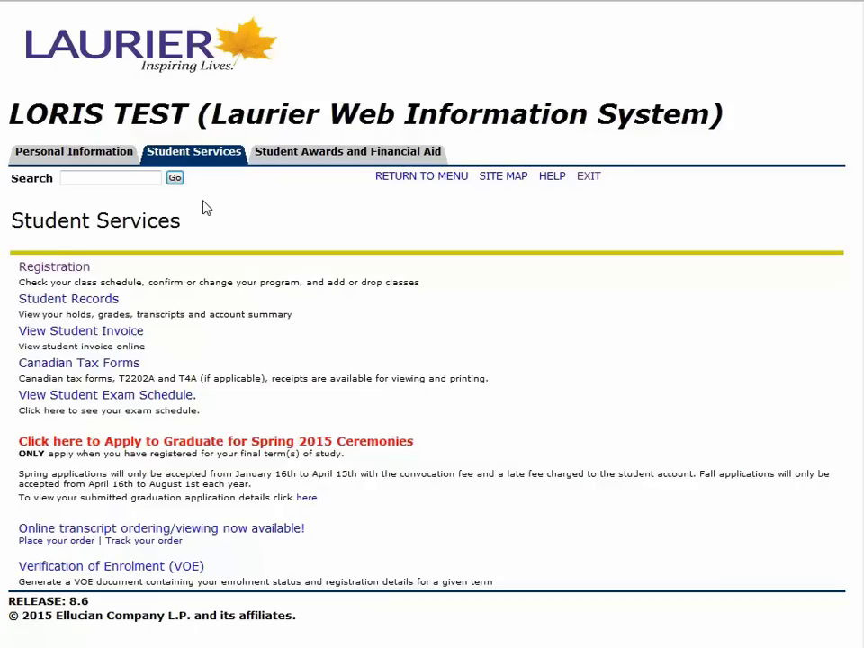
Step: Select Fall 2015 as the registration term and go to Add or Drop Classes
click(84, 270)
click(76, 358)
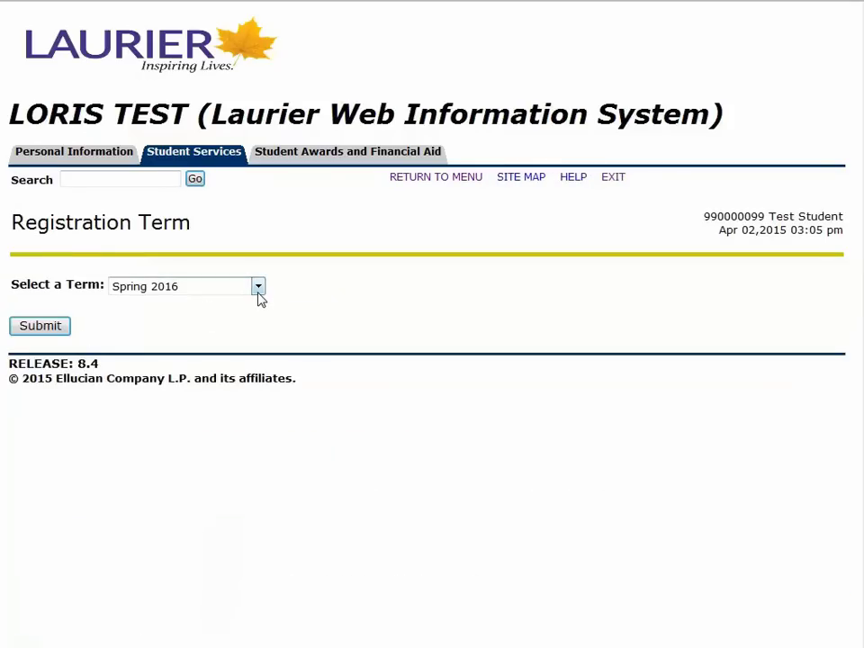
click(258, 288)
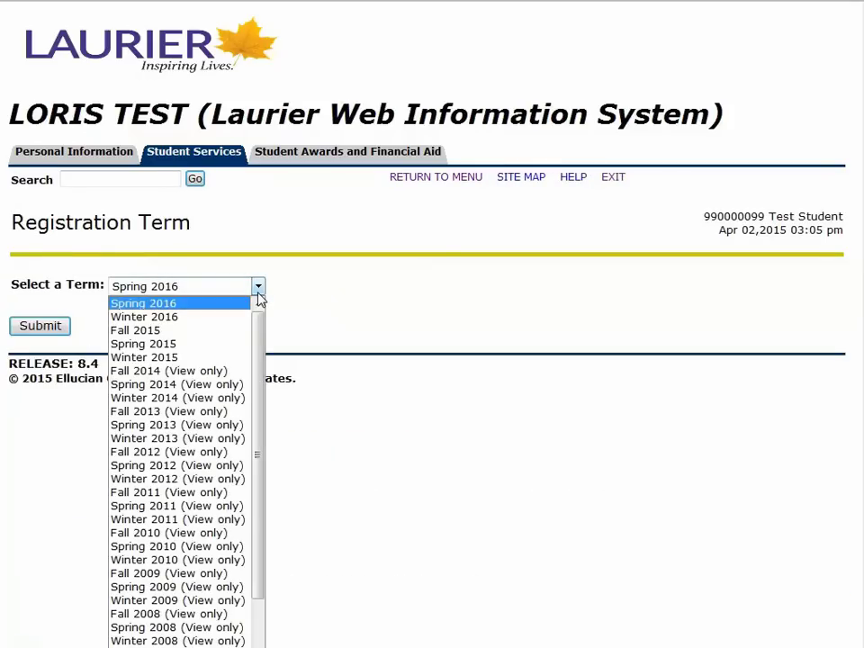
click(236, 334)
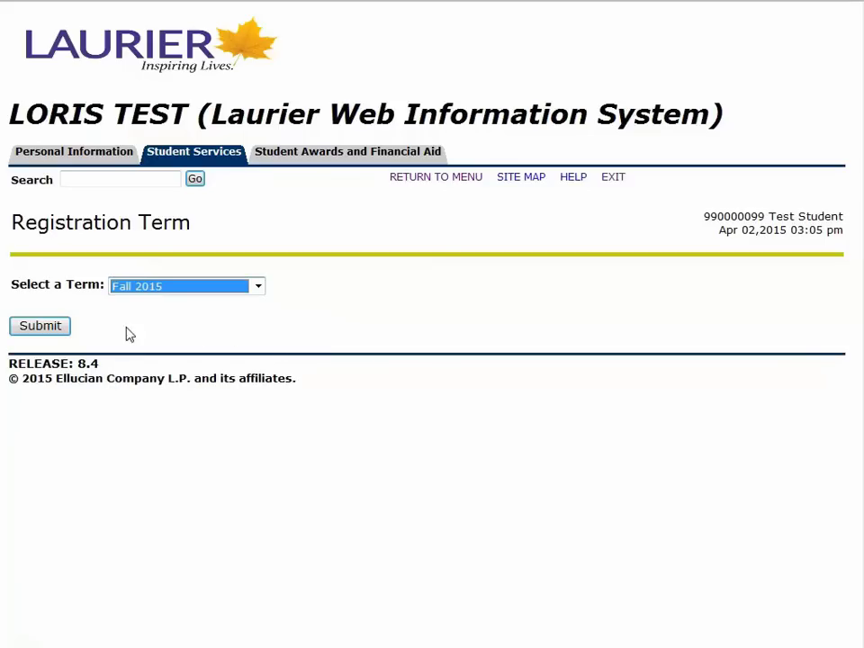
click(59, 332)
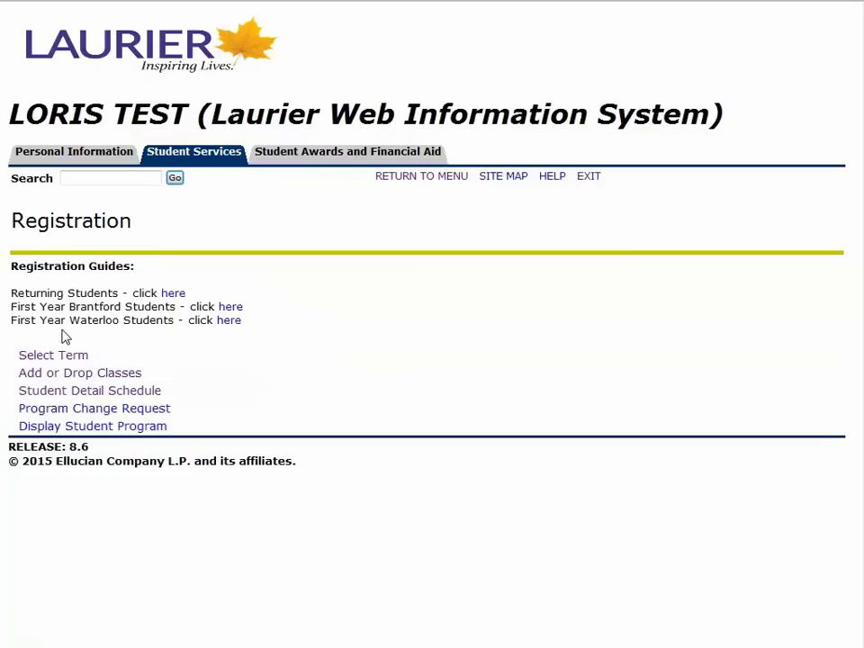
click(63, 382)
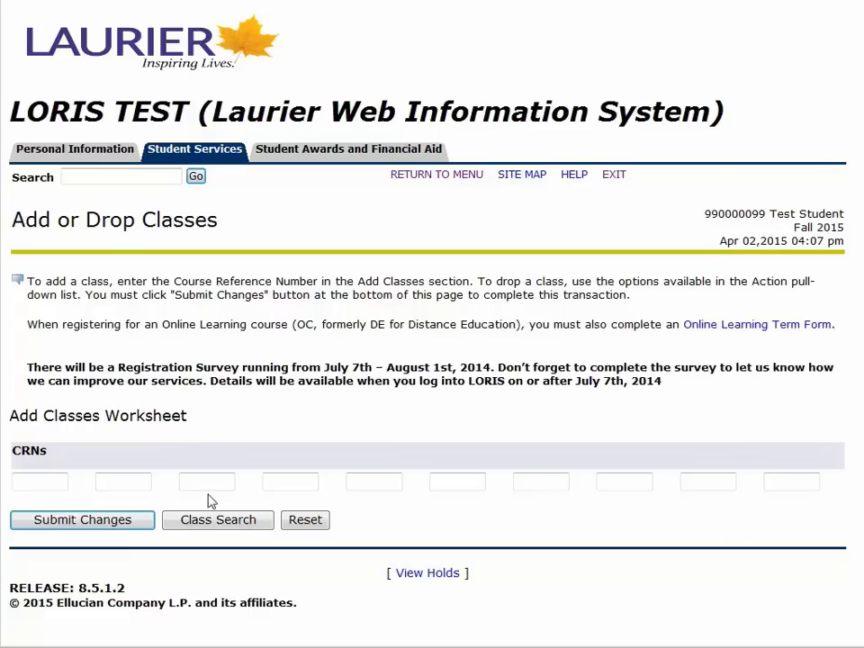
Step: Open the Class Search page from the Fall 2015 Add or Drop Classes page
click(203, 524)
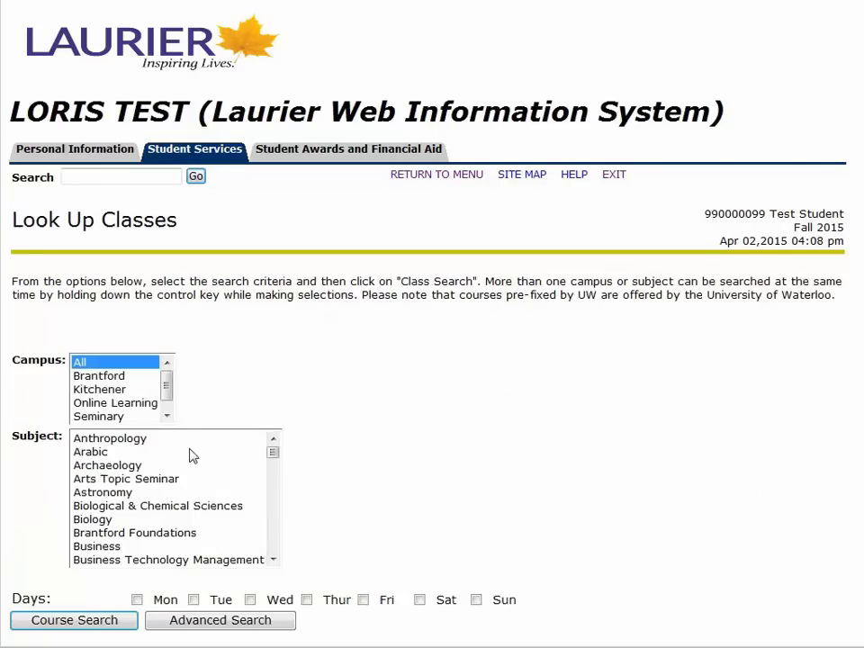
Step: Search Waterloo campus Communication Studies courses and view the CS 100 sections
scroll(139, 416, down, 1)
click(140, 419)
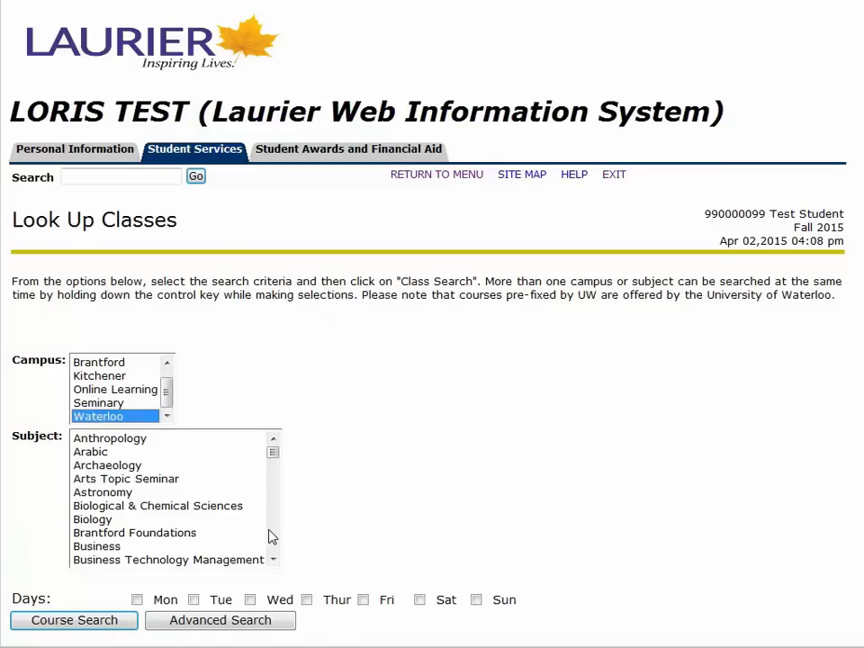
scroll(271, 540, down, 3)
click(179, 508)
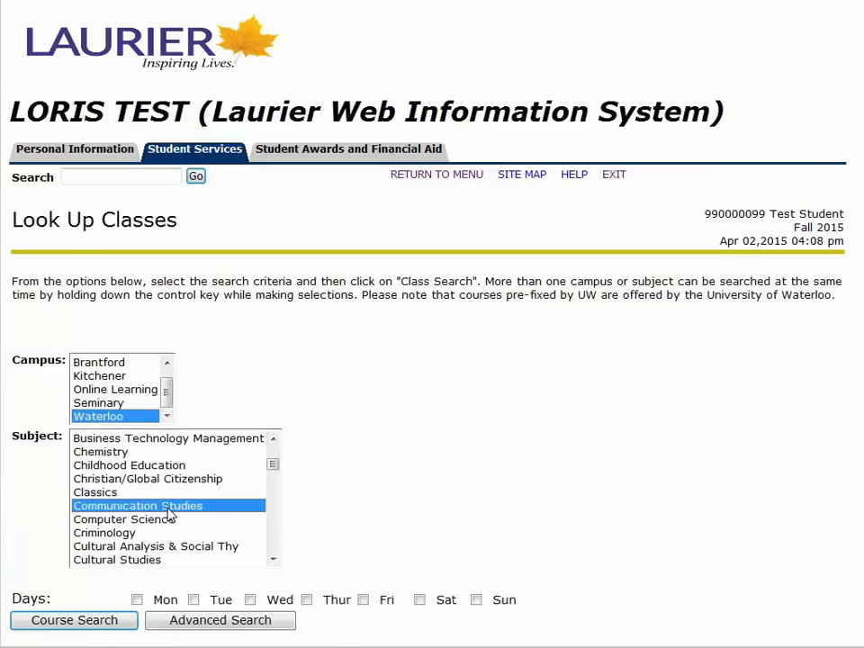
click(70, 621)
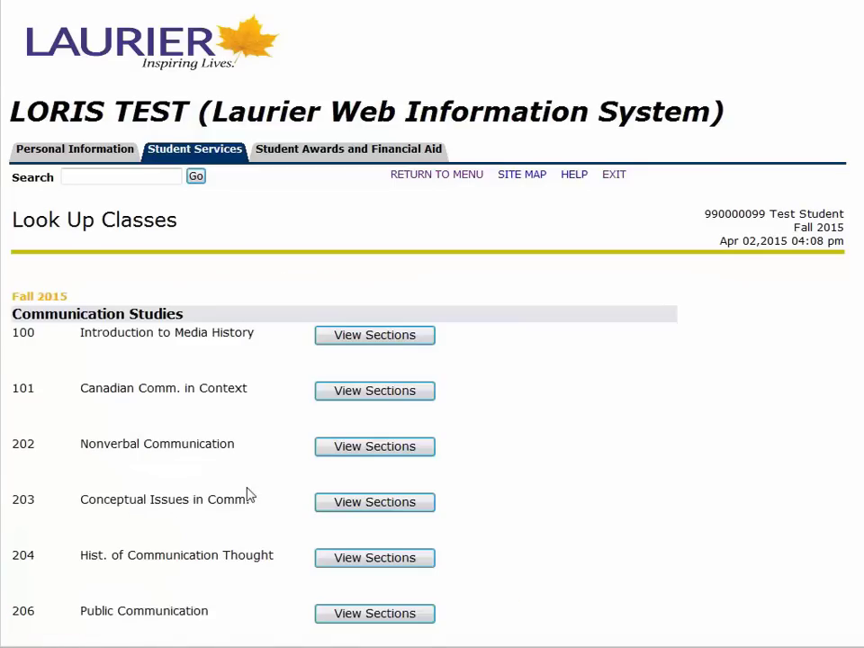
click(386, 342)
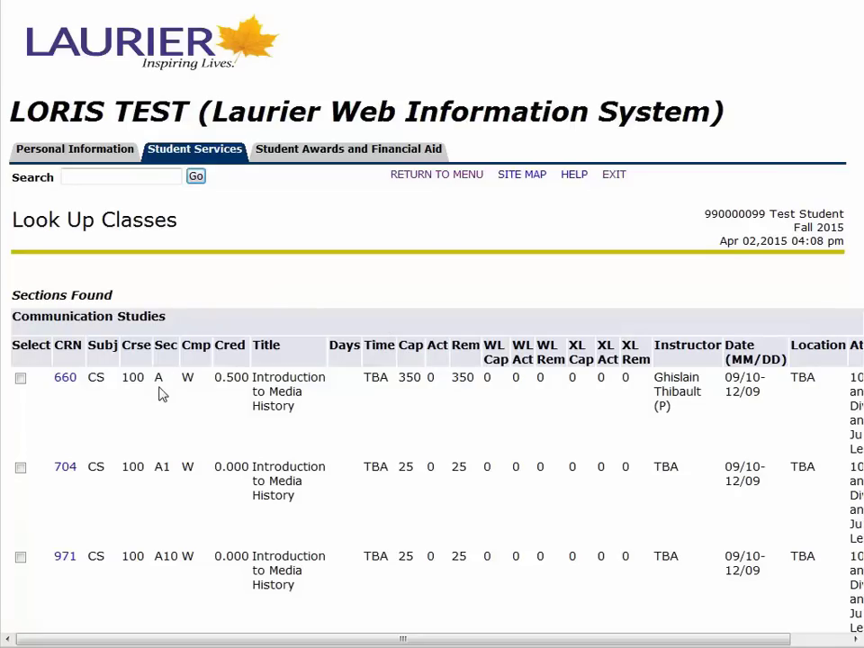
Step: Register for CS 100 sections CRN 660 (A) and CRN 704 (A1)
scroll(169, 548, down, 2)
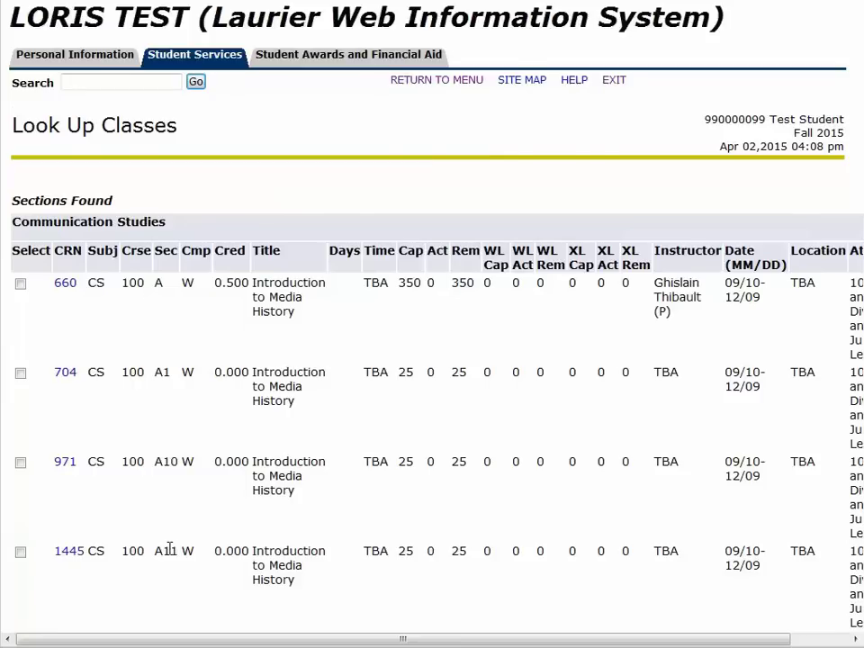
scroll(169, 548, down, 2)
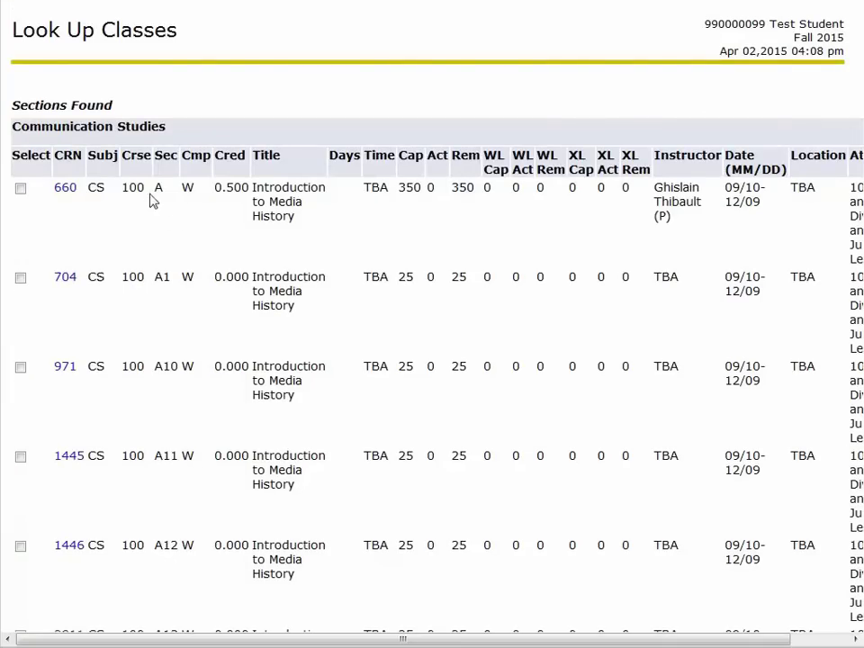
click(21, 188)
click(20, 278)
scroll(19, 283, down, 20)
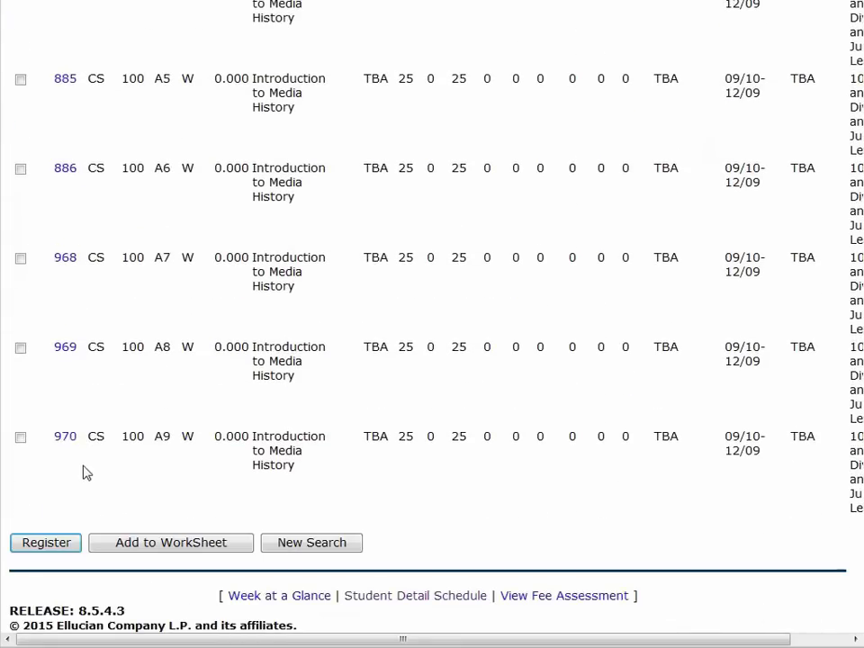
click(45, 544)
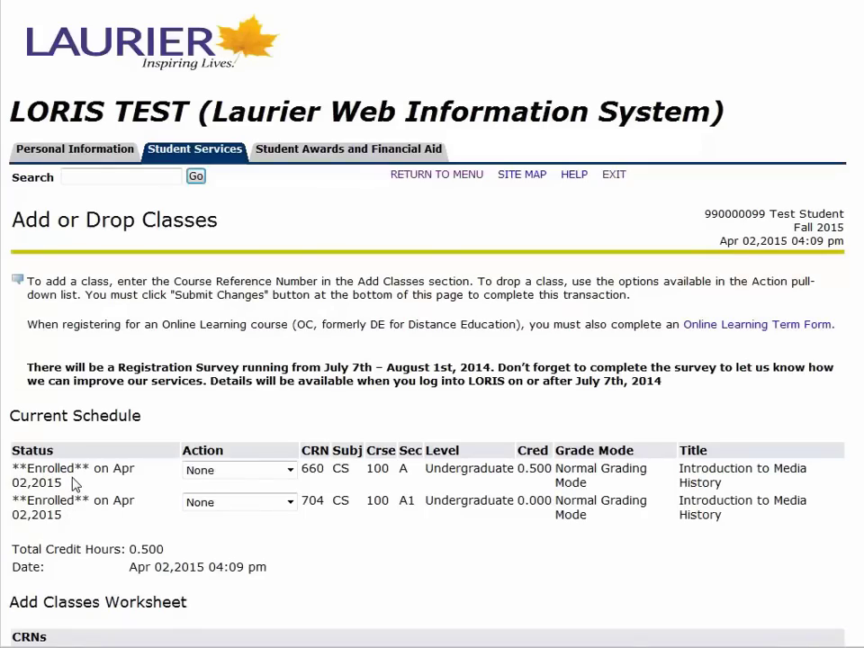
Step: Search Waterloo campus Business courses and view the BU 111 sections
scroll(74, 537, down, 3)
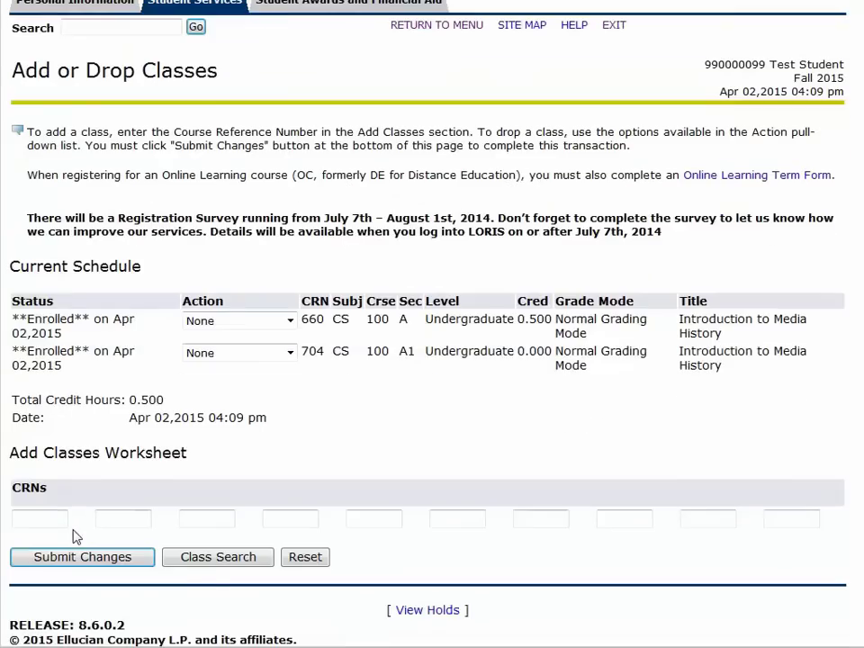
click(214, 564)
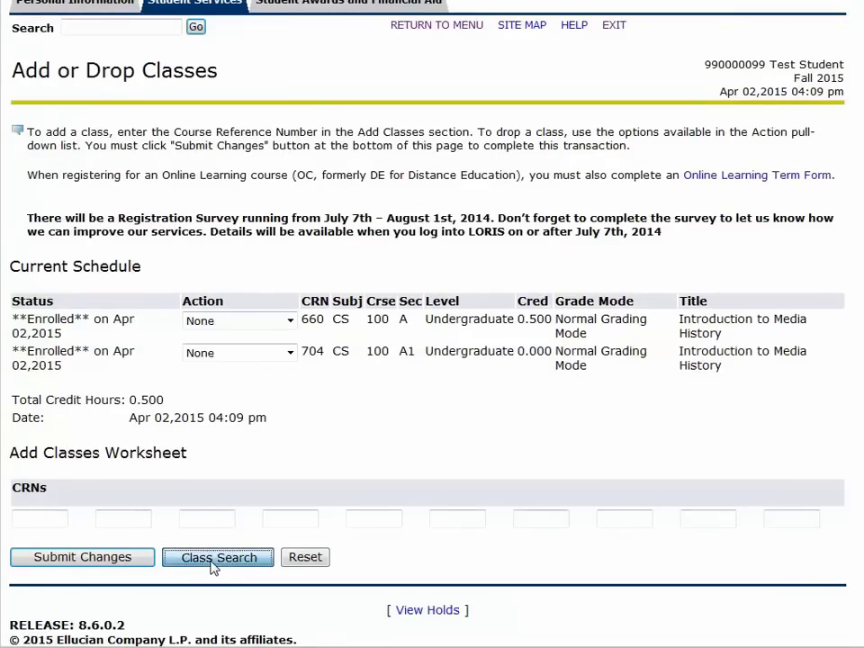
click(166, 416)
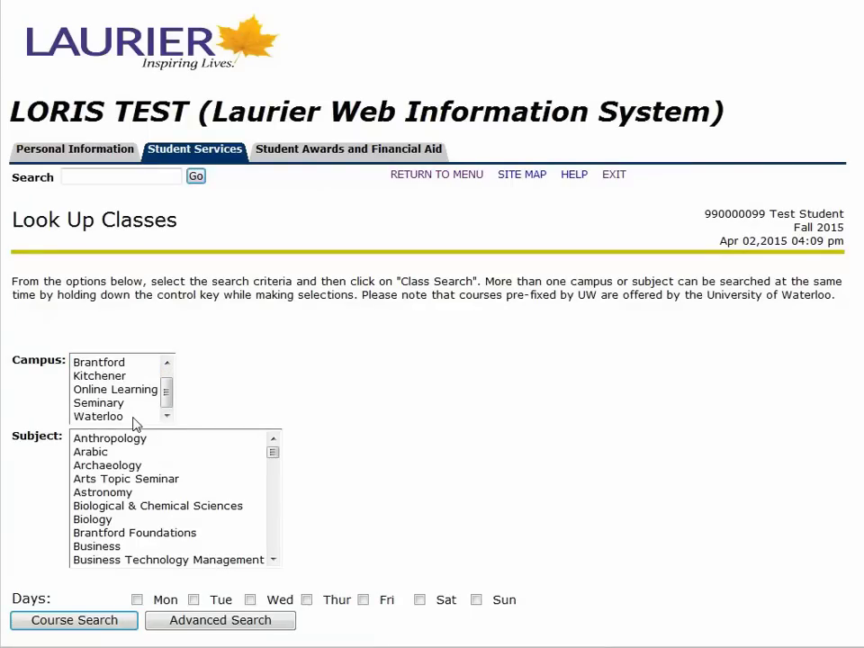
click(135, 417)
click(115, 546)
click(52, 620)
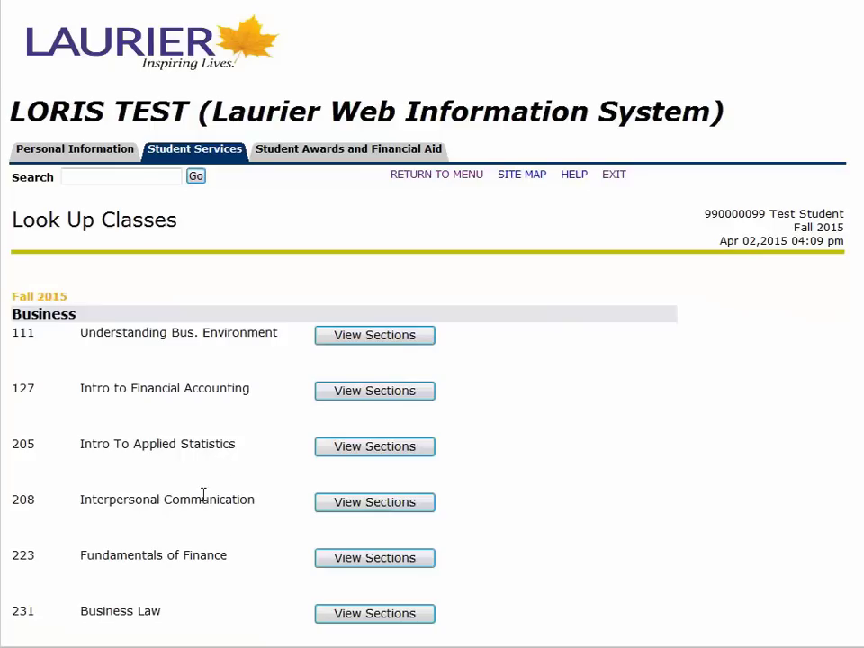
click(360, 346)
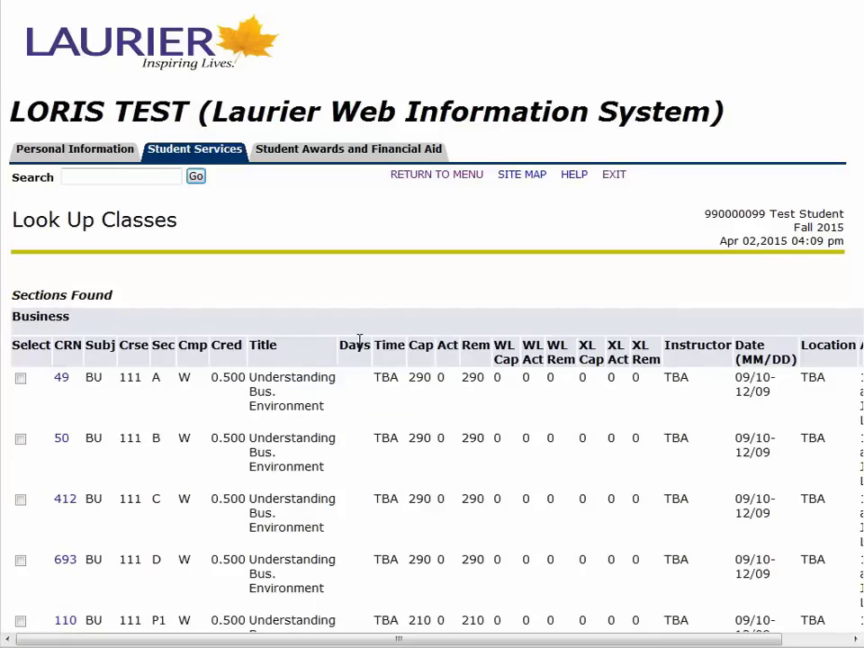
Step: Register for BU 111 section P1 (CRN 110), bringing the total to 1.000 credits
scroll(359, 342, down, 3)
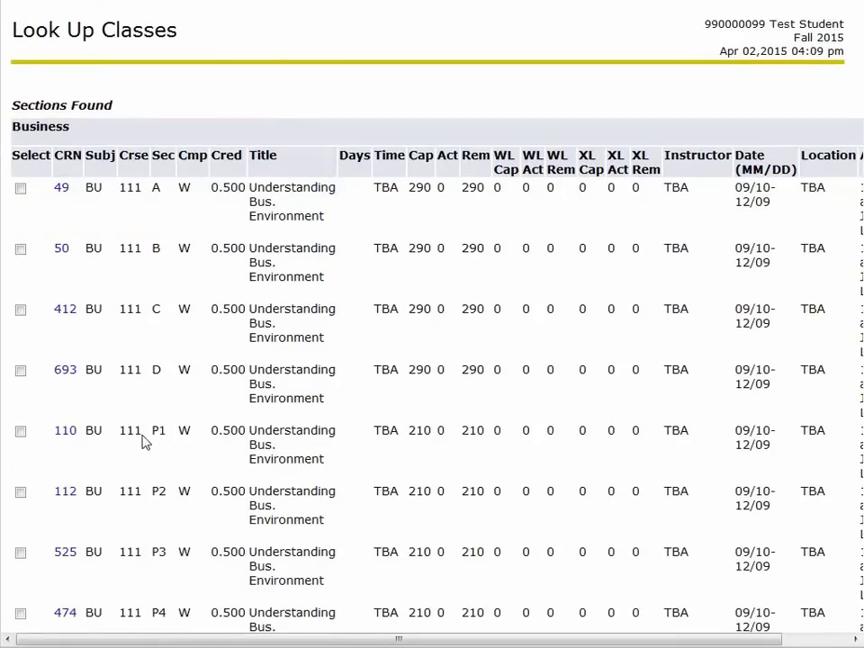
click(21, 432)
scroll(23, 441, down, 3)
click(31, 545)
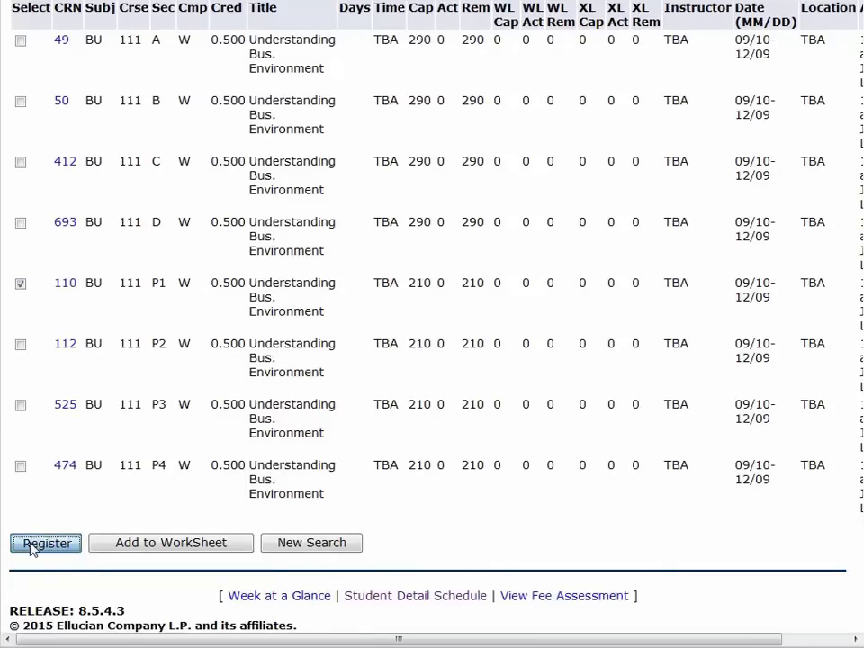
scroll(31, 545, down, 4)
click(259, 565)
click(167, 416)
Step: Search Waterloo Business courses and register for BU 127 section A1 (CRN 2828)
click(94, 416)
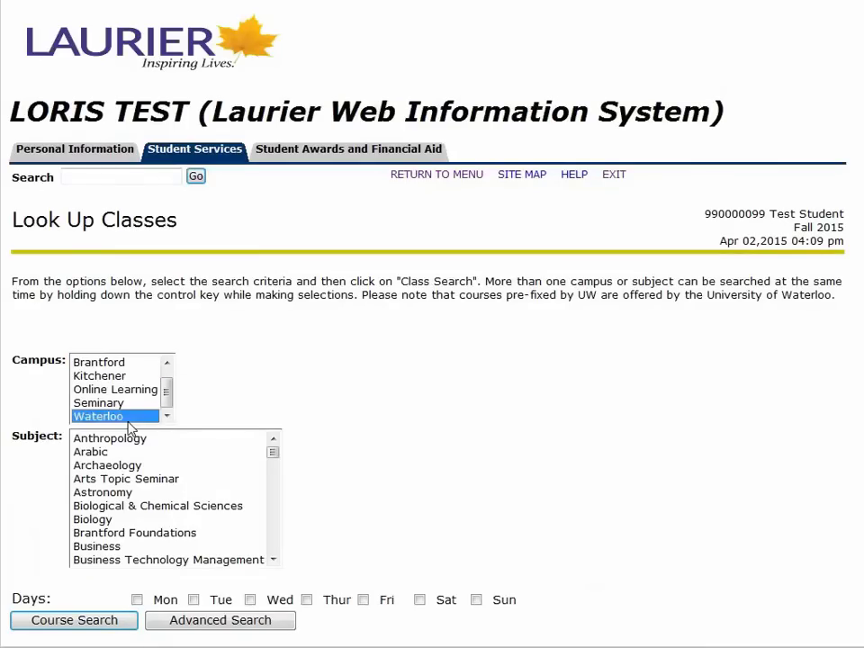
click(117, 546)
click(109, 621)
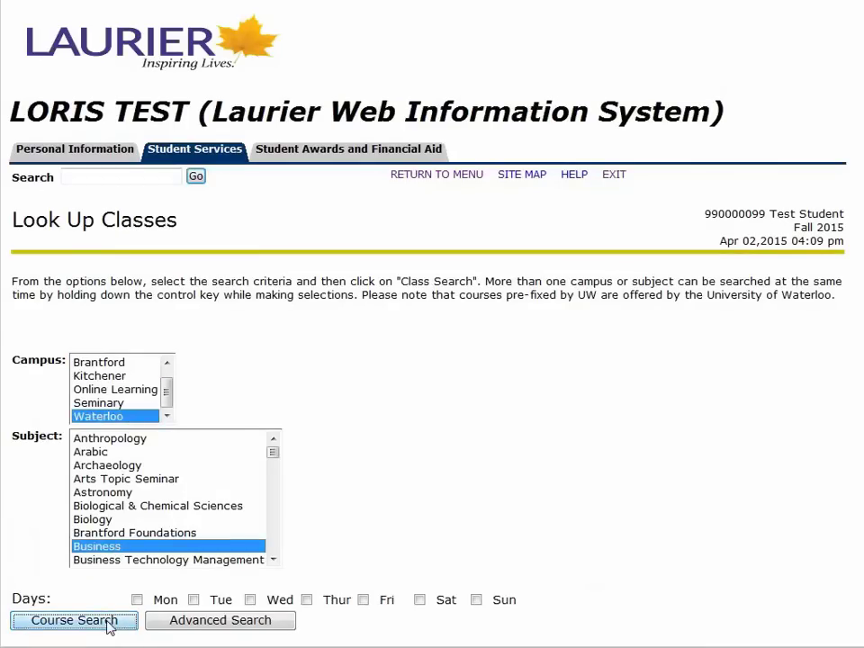
click(351, 395)
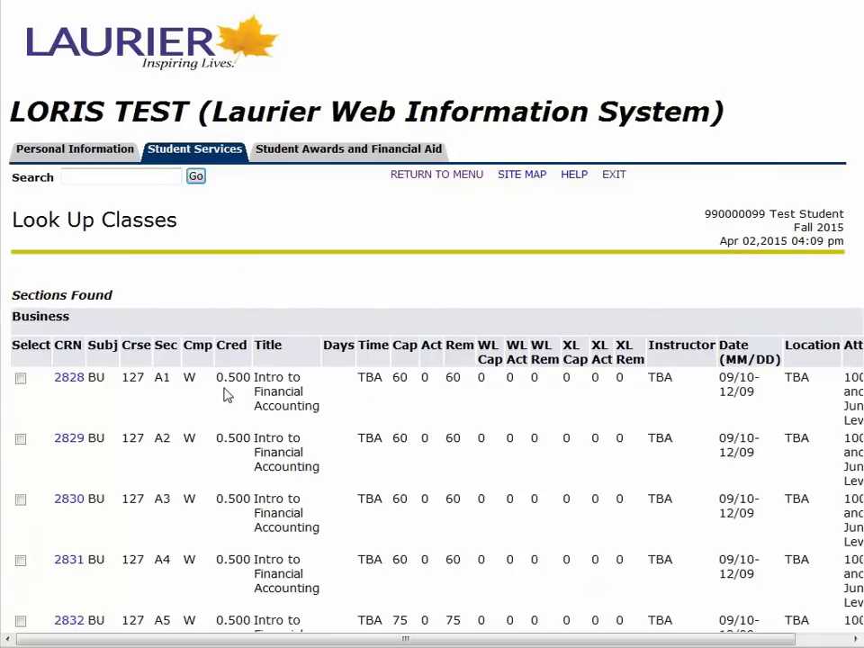
click(21, 380)
scroll(85, 512, down, 10)
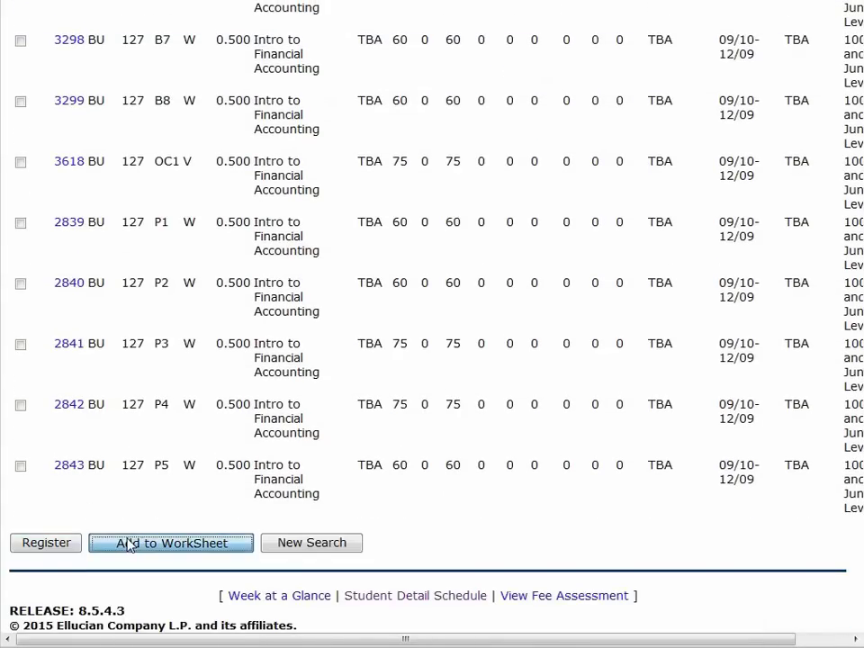
click(42, 545)
scroll(174, 518, down, 3)
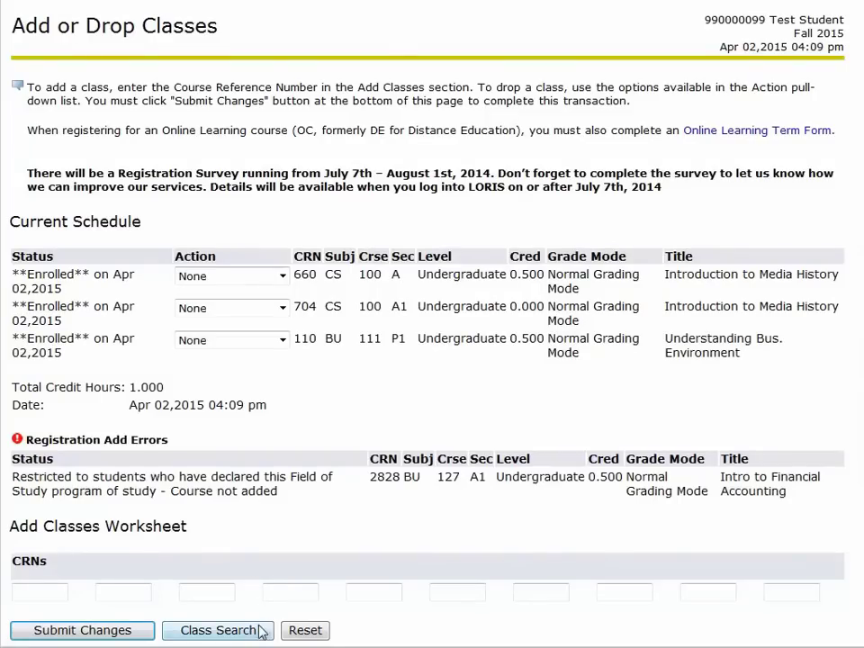
Step: Search Business again and register for BU 127 section P1 (CRN 2839)
click(231, 630)
click(166, 417)
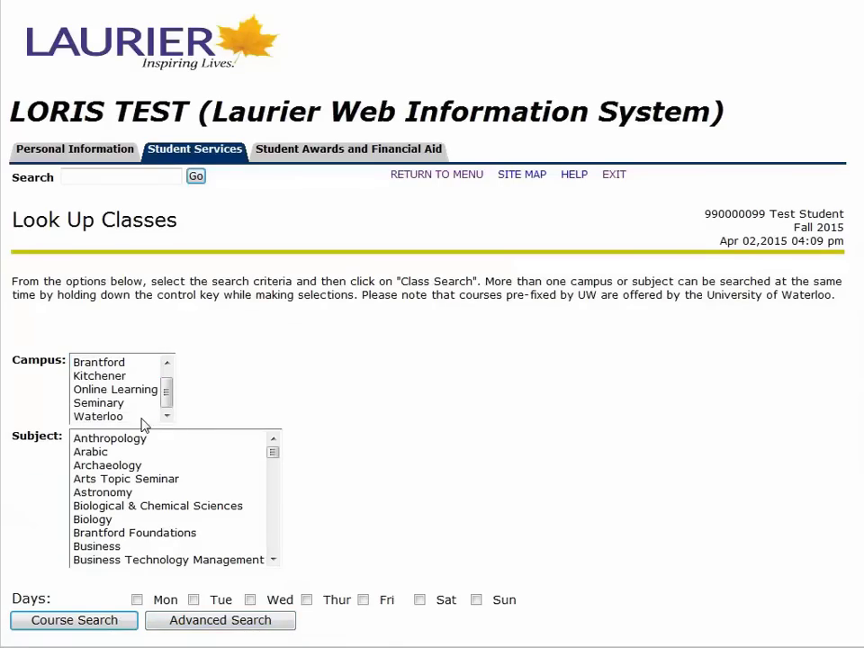
click(135, 417)
click(120, 549)
click(108, 623)
click(358, 394)
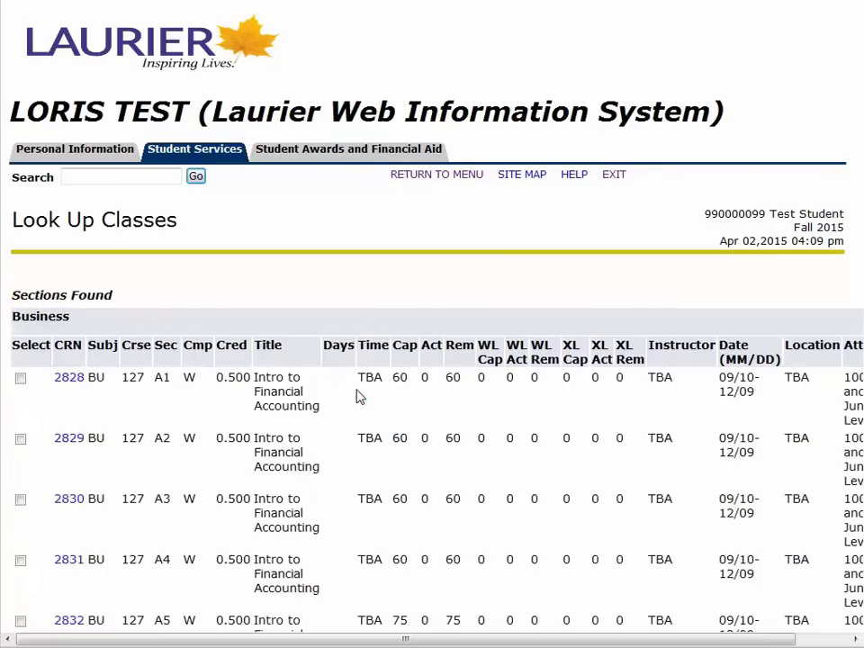
scroll(842, 372, down, 9)
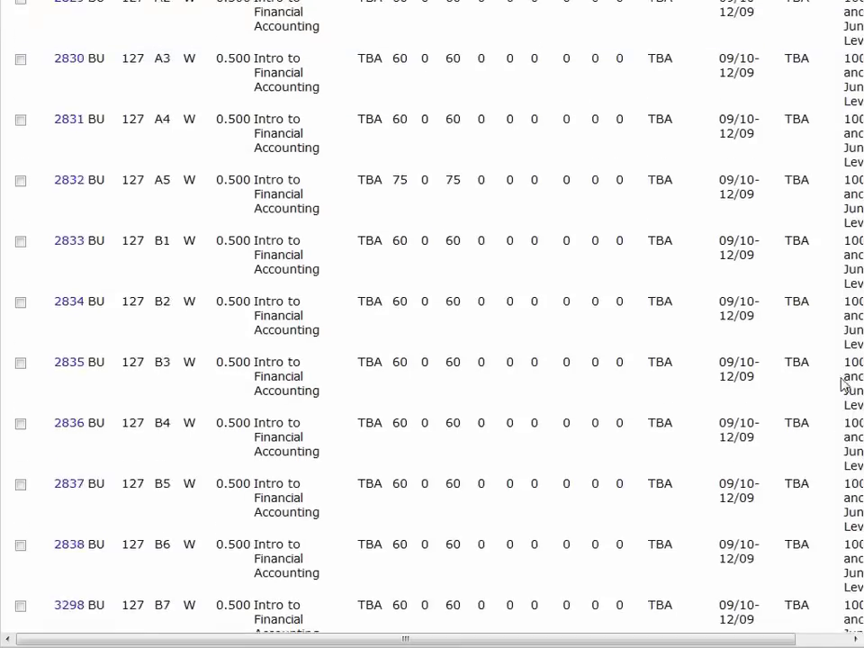
click(20, 433)
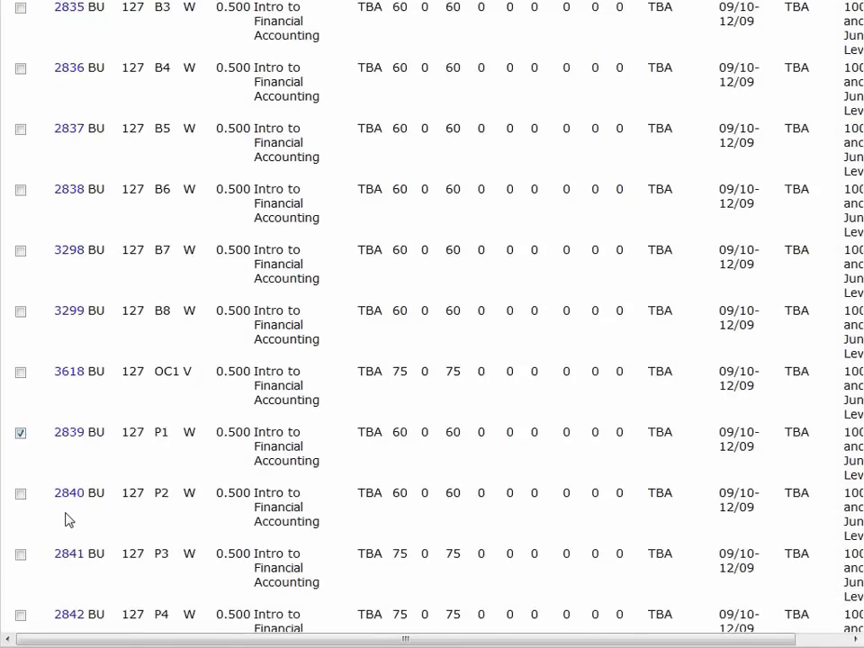
scroll(66, 519, down, 3)
click(46, 543)
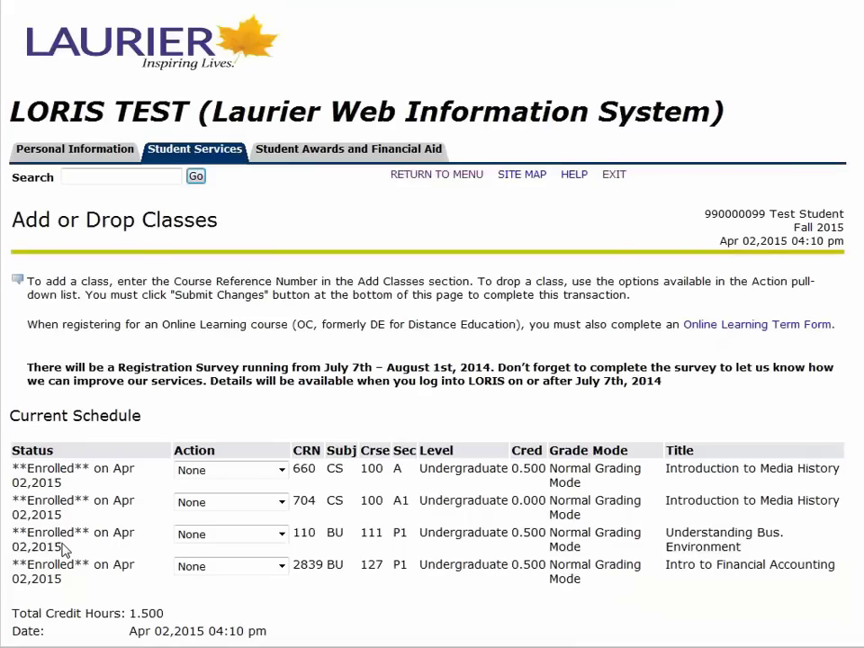
scroll(63, 547, down, 3)
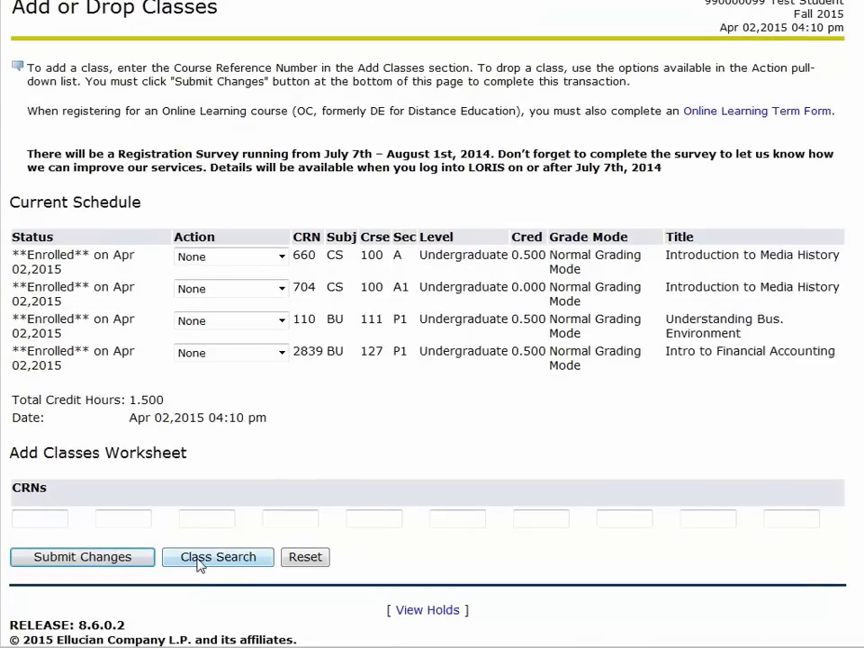
Step: Search Economics courses and register for EC 120 section E (CRN 455)
click(218, 559)
drag(273, 453, 274, 484)
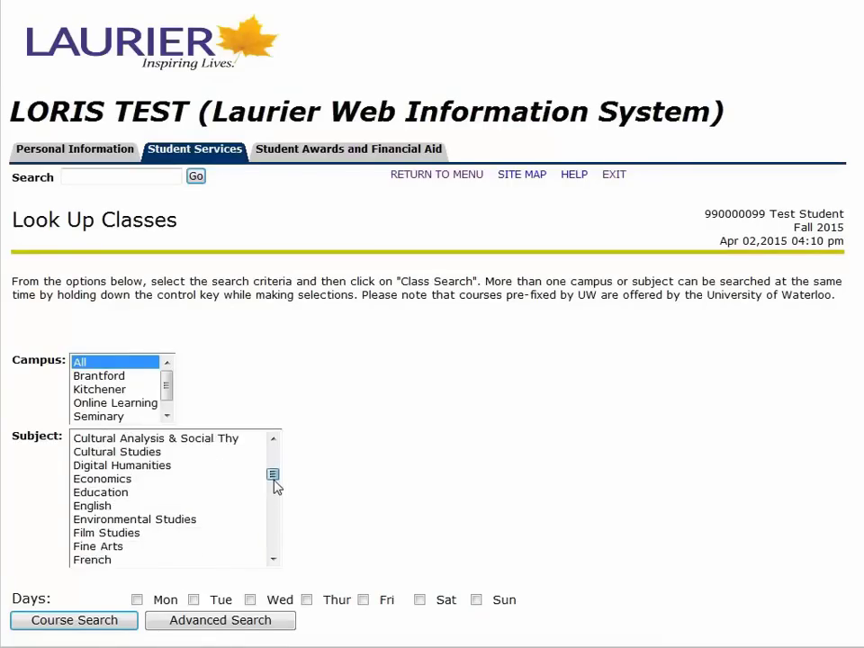
click(217, 480)
click(128, 625)
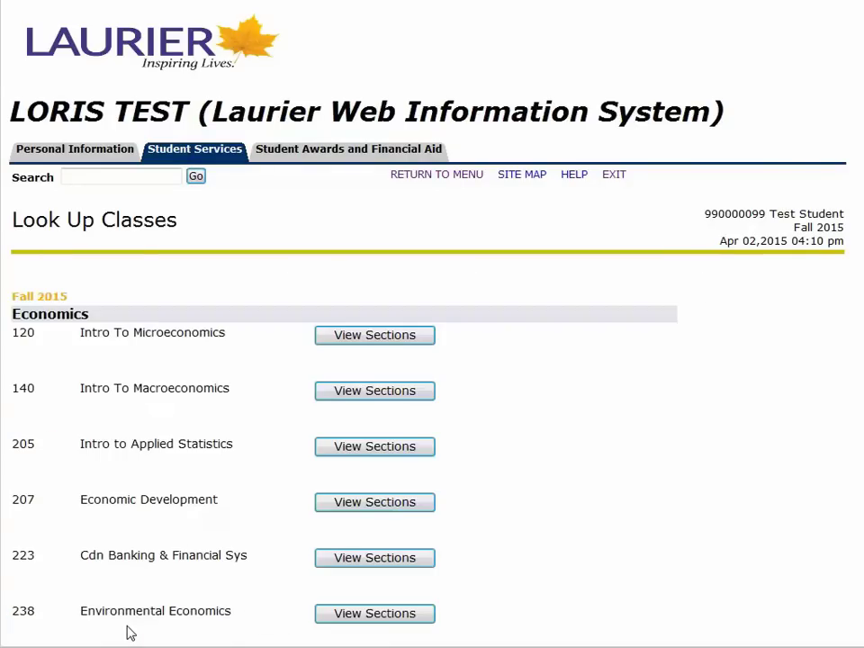
click(395, 341)
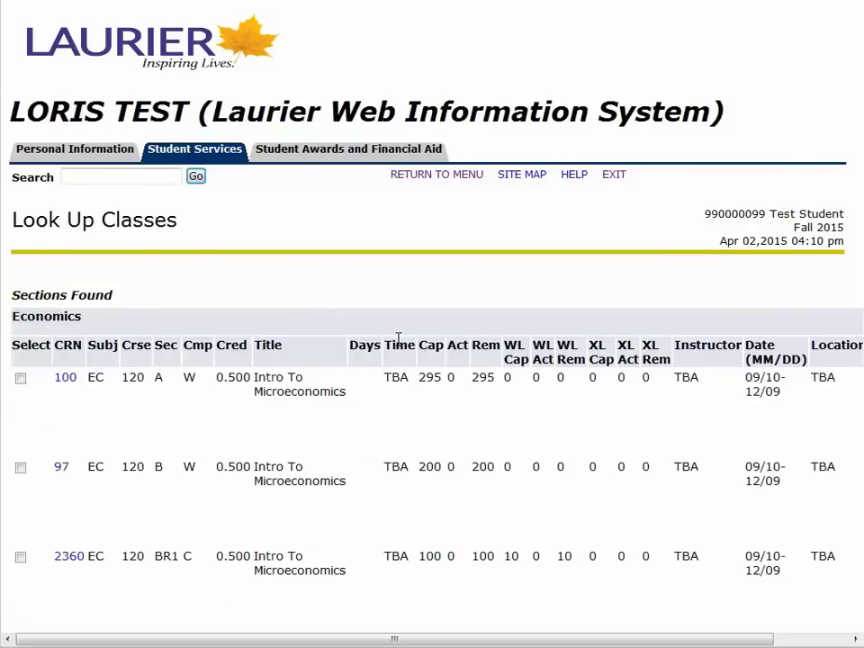
scroll(398, 342, down, 4)
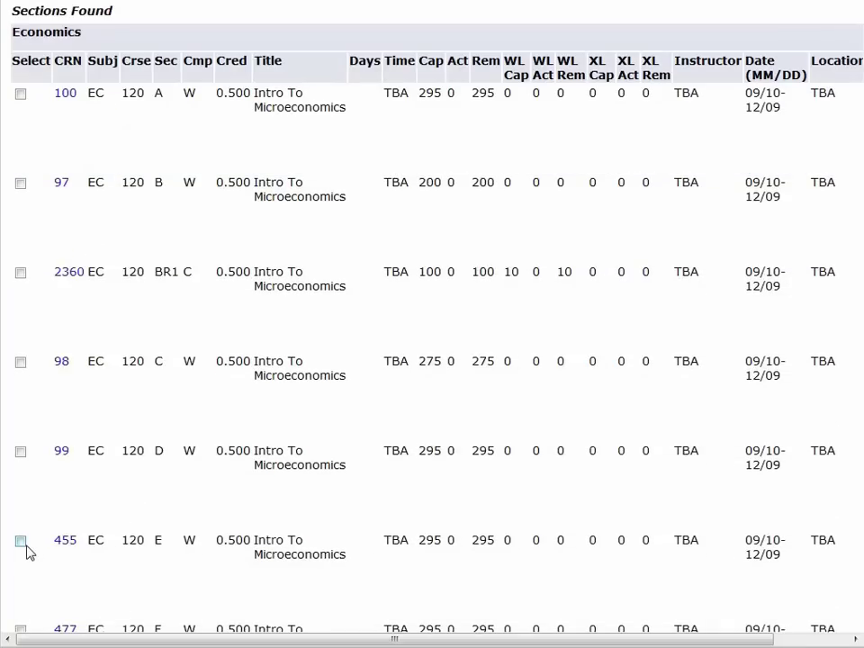
scroll(27, 554, down, 5)
click(41, 546)
scroll(40, 544, down, 3)
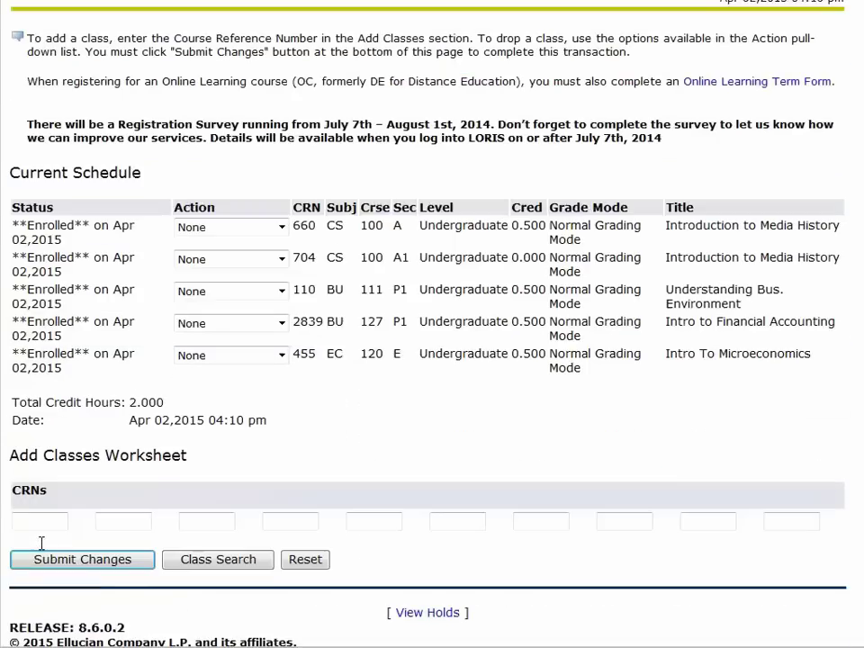
Step: Search Psychology courses and view the PS 101 sections
click(189, 558)
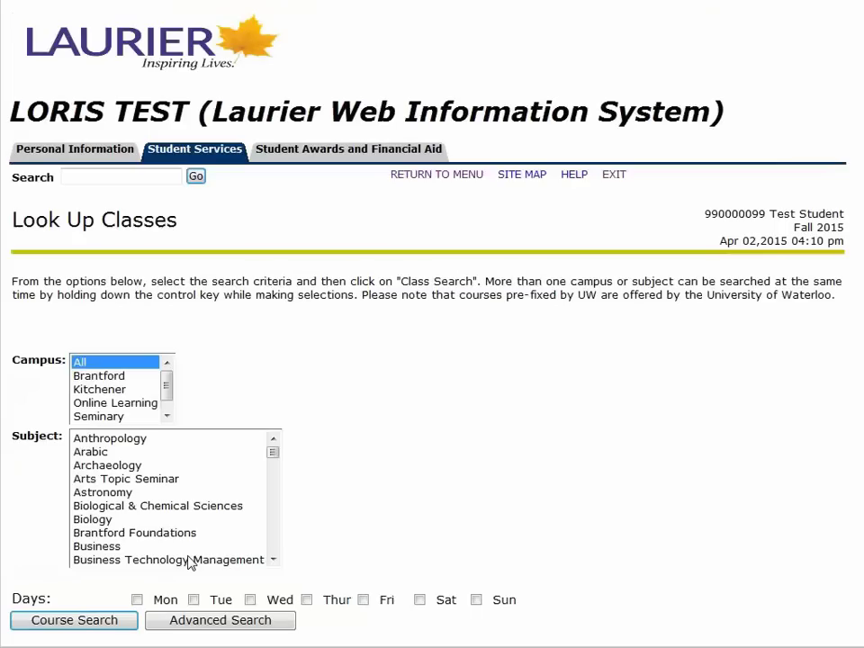
scroll(166, 537, down, 6)
scroll(166, 538, down, 10)
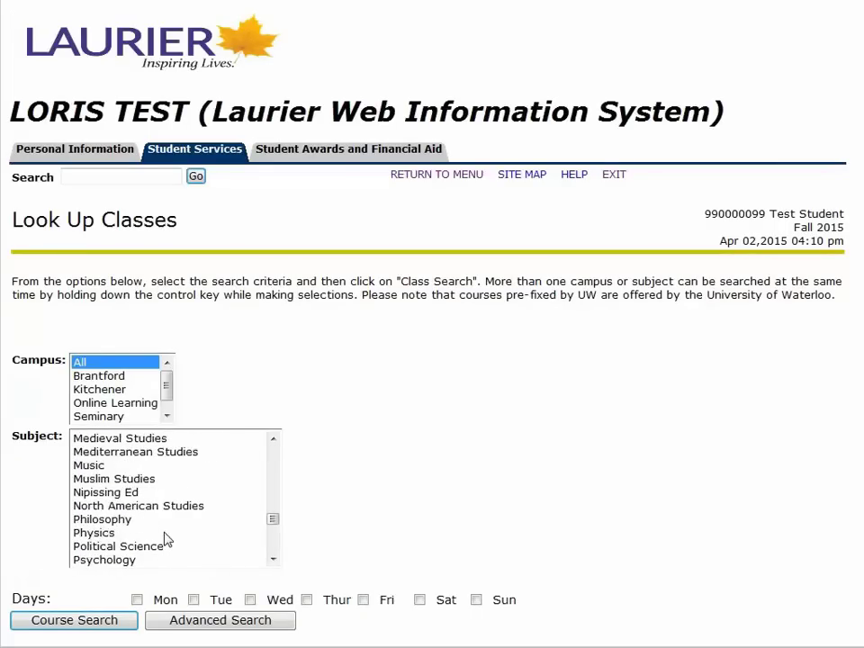
scroll(165, 538, down, 1)
click(161, 520)
click(58, 626)
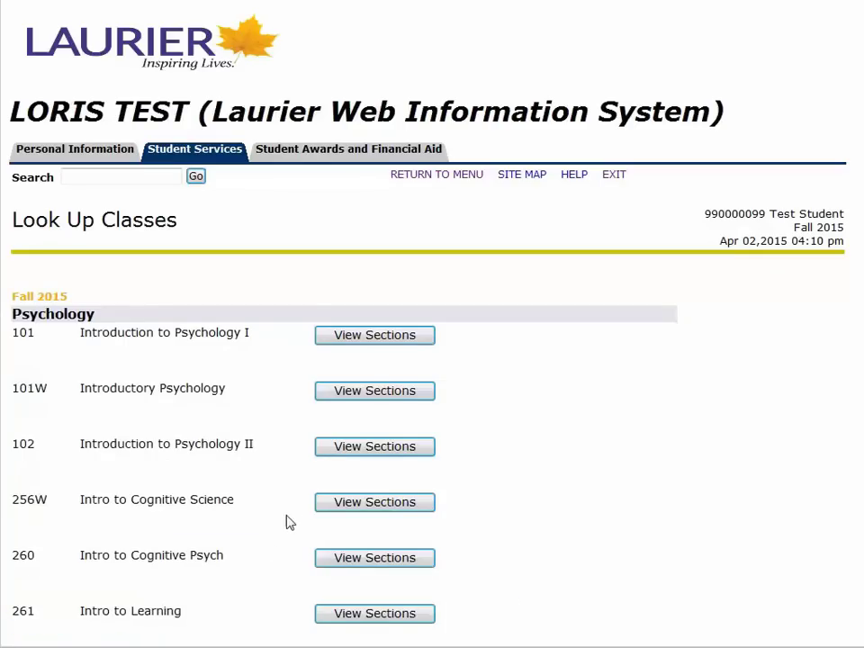
click(419, 339)
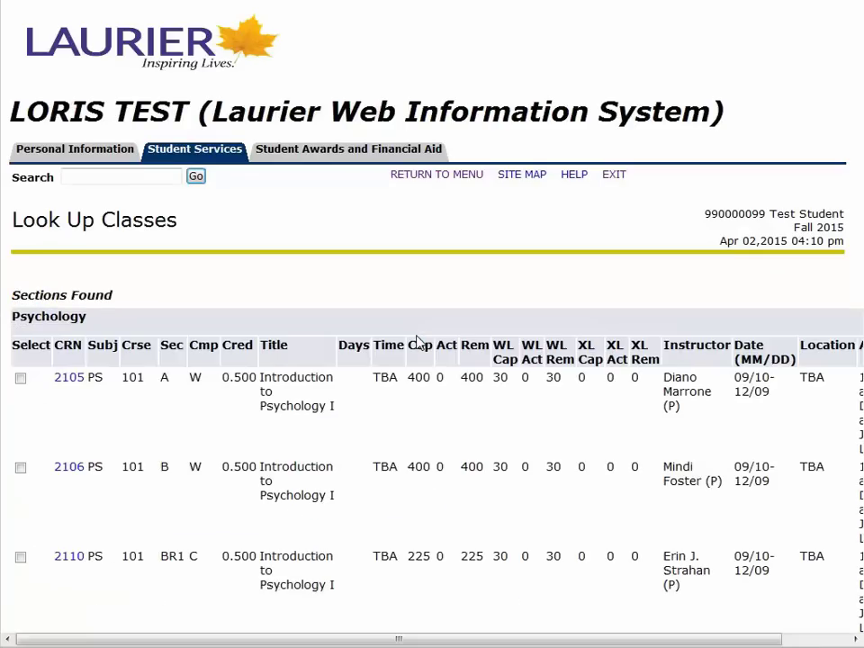
Step: Register for PS 101 section A (CRN 2105), reaching 2.500 credit hours
click(21, 379)
scroll(31, 417, down, 6)
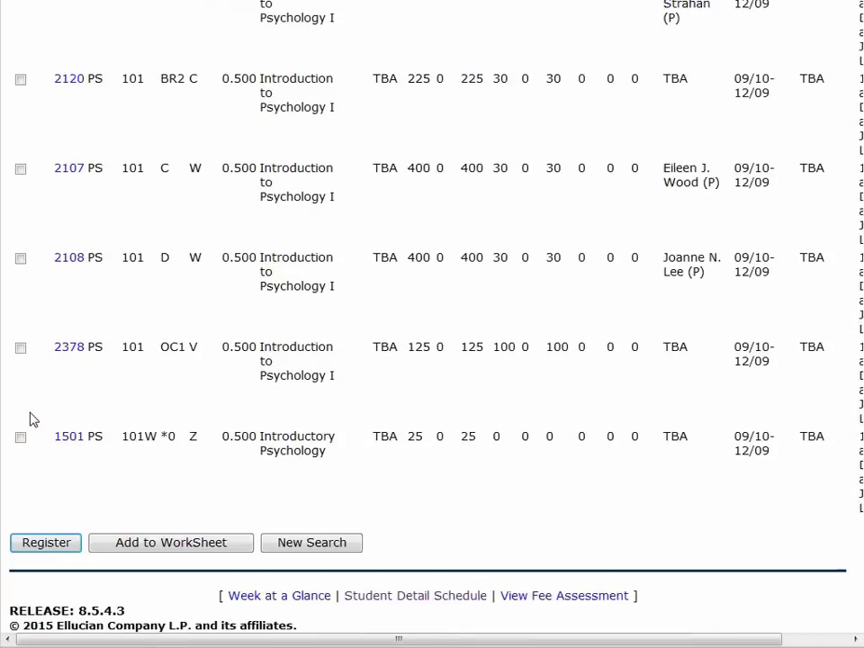
click(37, 550)
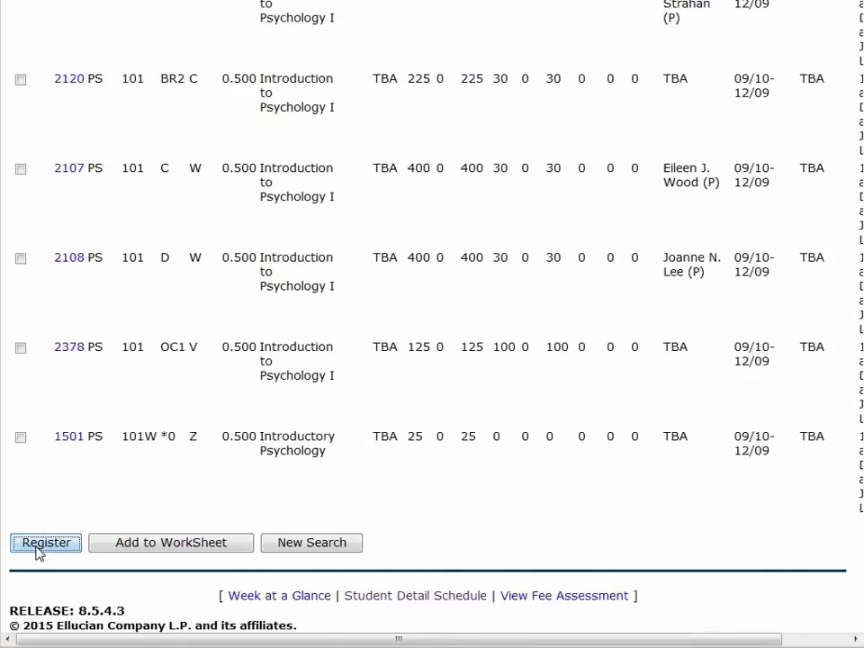
scroll(36, 547, down, 2)
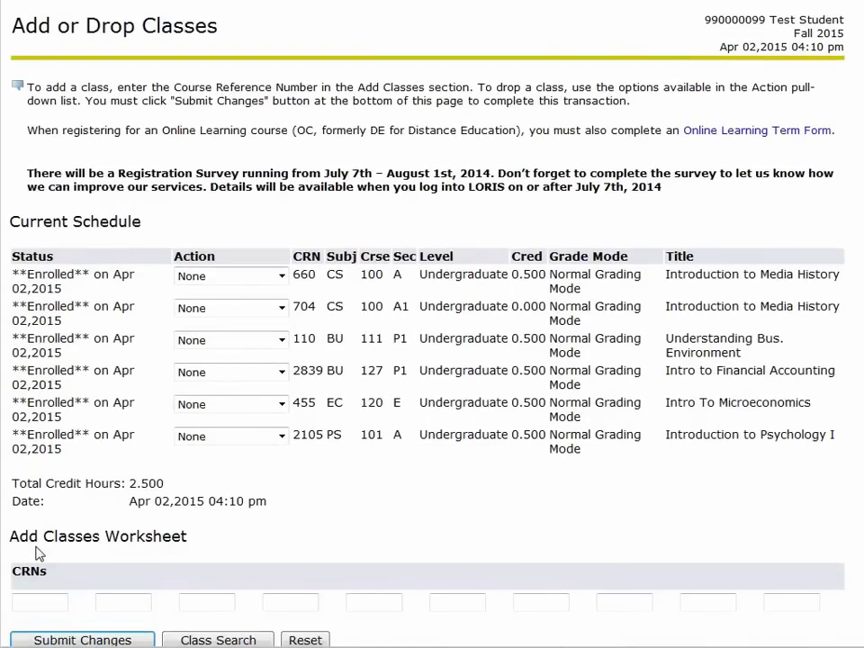
scroll(39, 554, up, 2)
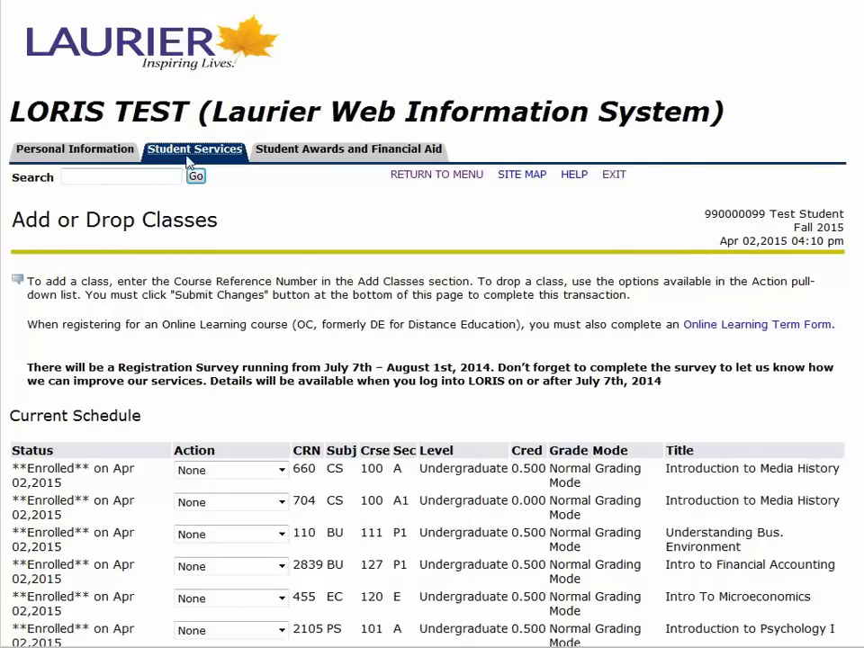
Step: Open the Student Detail Schedule from Student Services > Registration
click(189, 150)
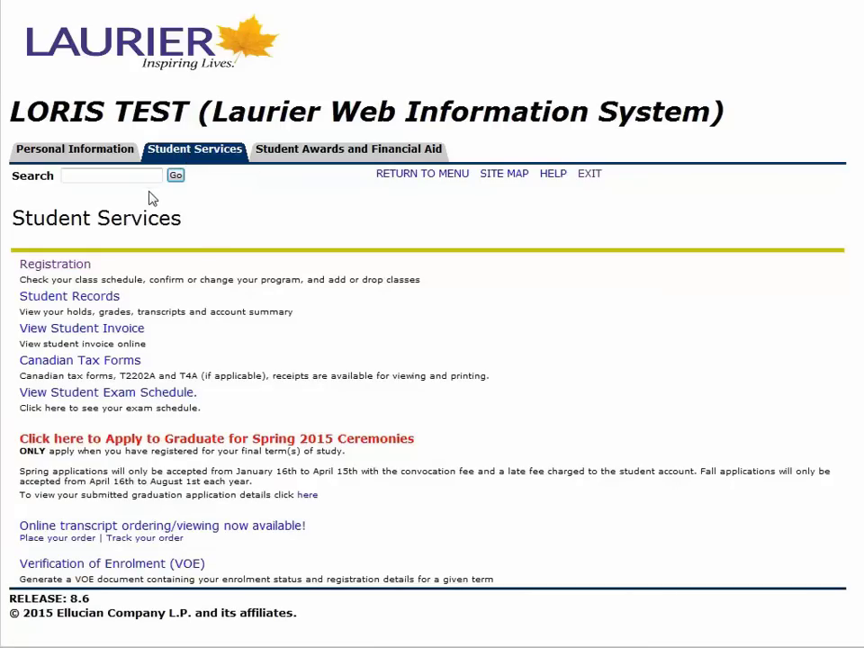
click(87, 263)
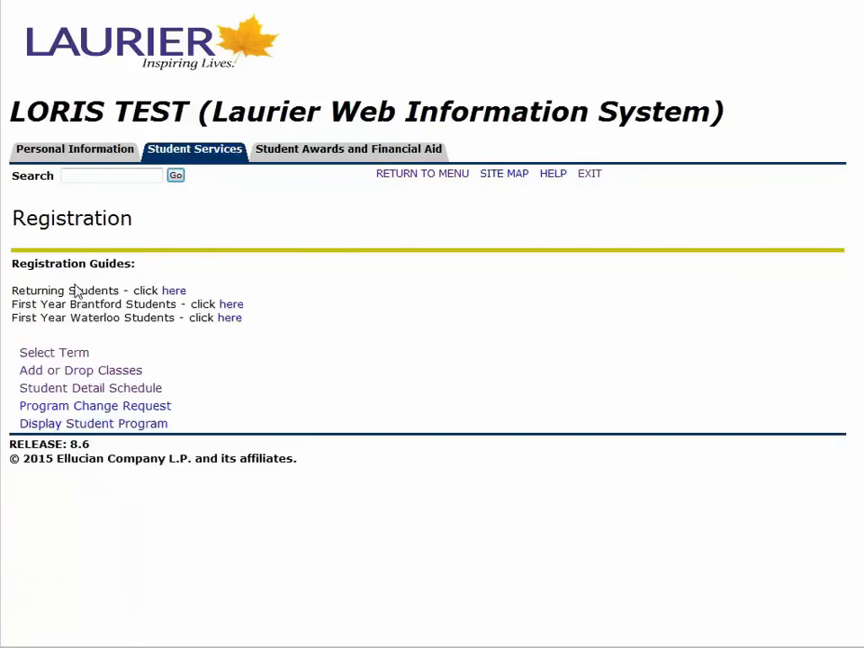
click(76, 388)
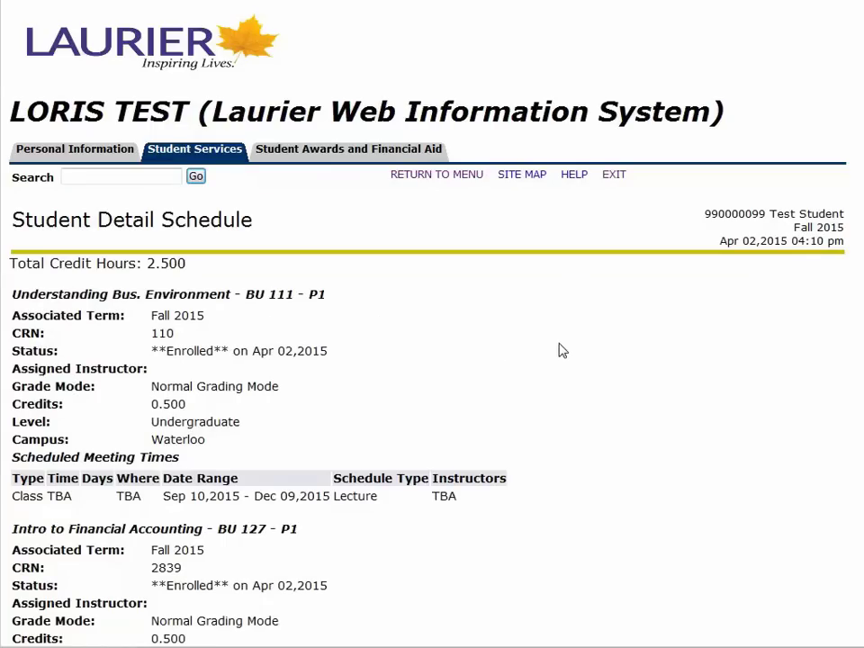
Step: Scroll through every enrolled Fall 2015 course, then return to the Registration menu
scroll(570, 355, down, 5)
scroll(571, 355, down, 4)
scroll(570, 357, down, 4)
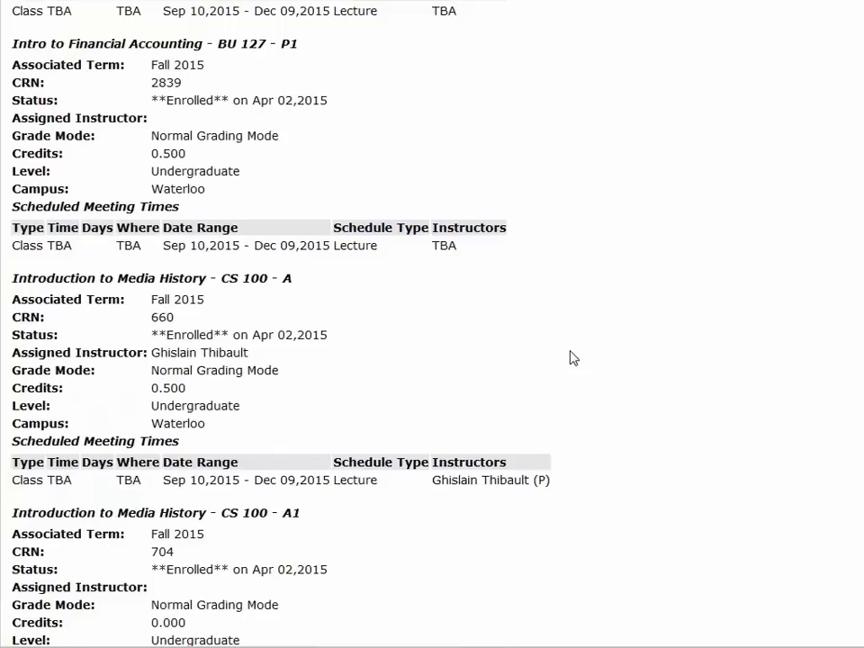
scroll(570, 357, down, 7)
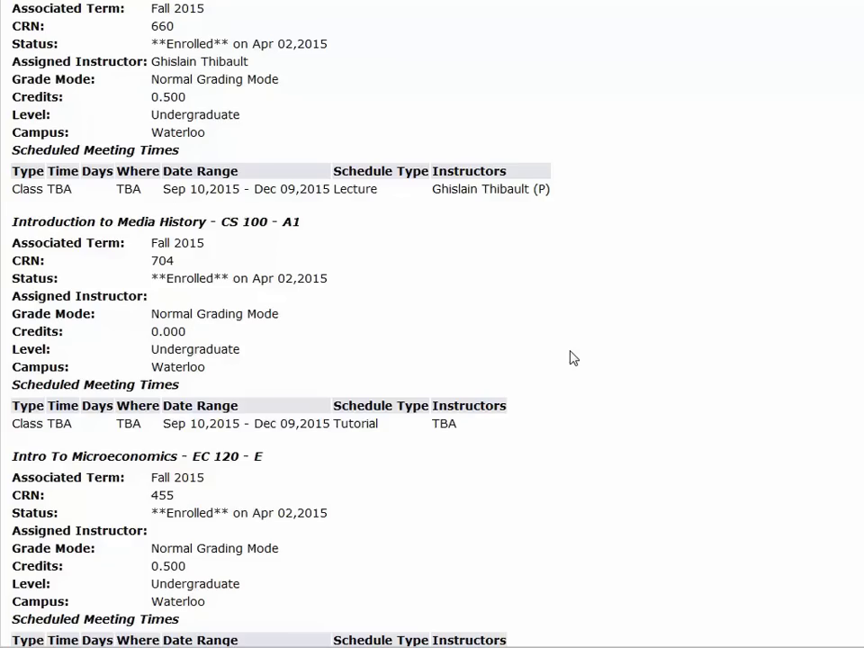
scroll(571, 358, down, 5)
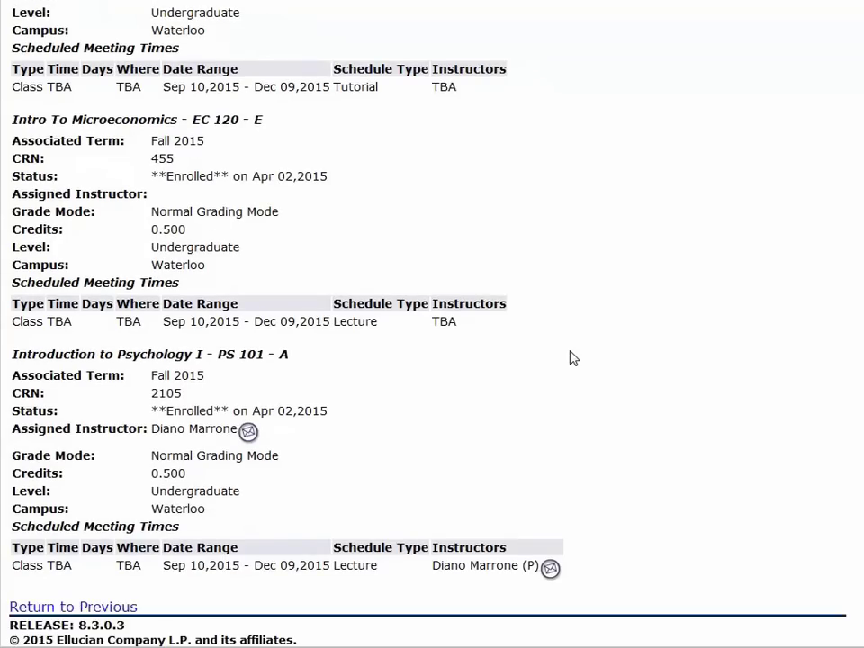
click(129, 610)
Step: Choose Winter 2016 as the registration term and go to Add or Drop Classes
click(82, 353)
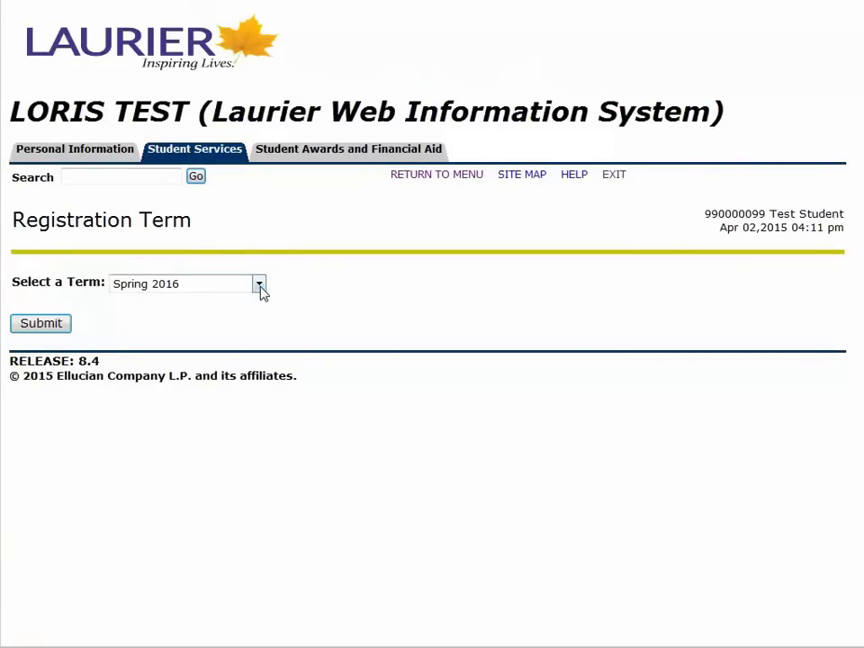
click(260, 285)
click(227, 322)
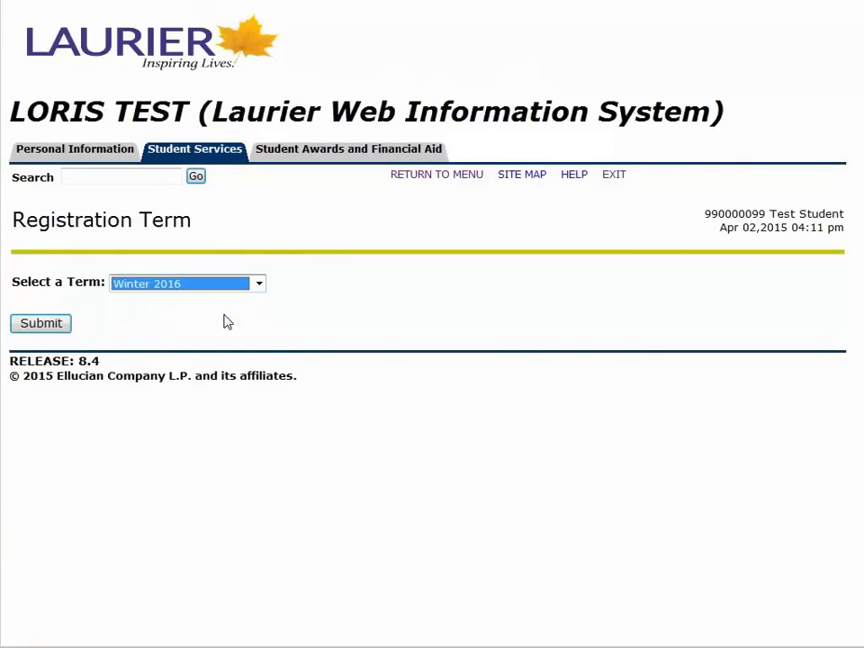
click(53, 328)
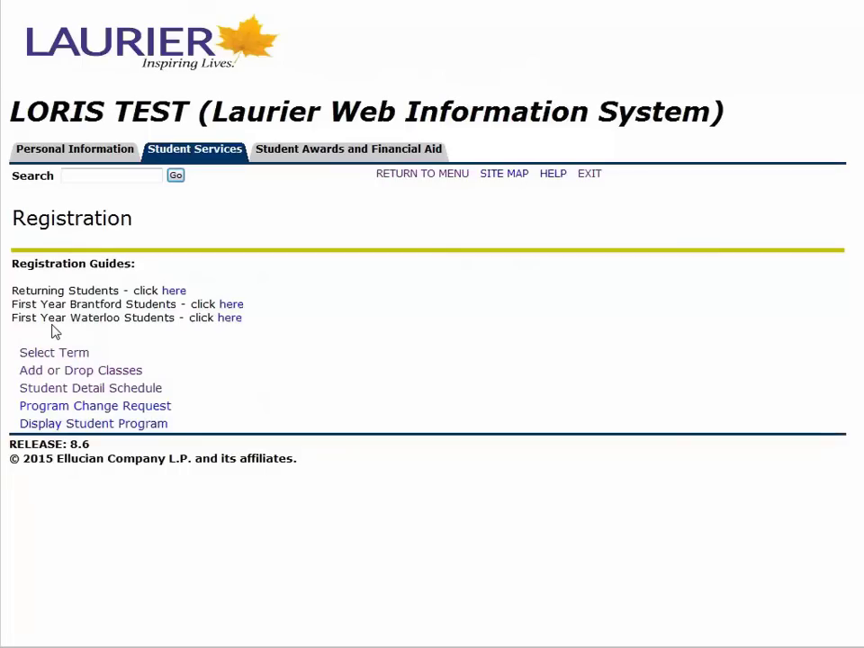
click(54, 370)
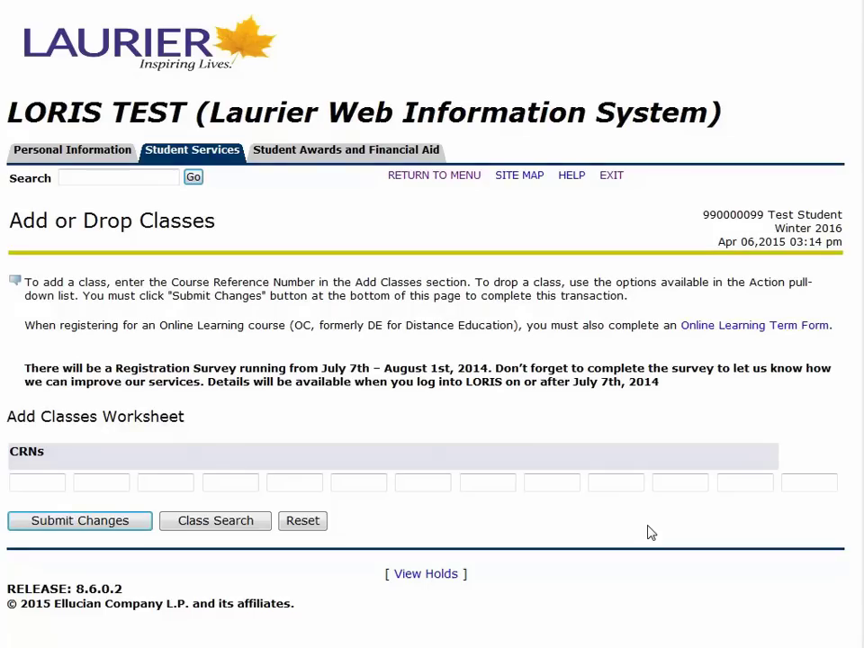
Step: Search Waterloo campus courses in Communication Studies
click(216, 522)
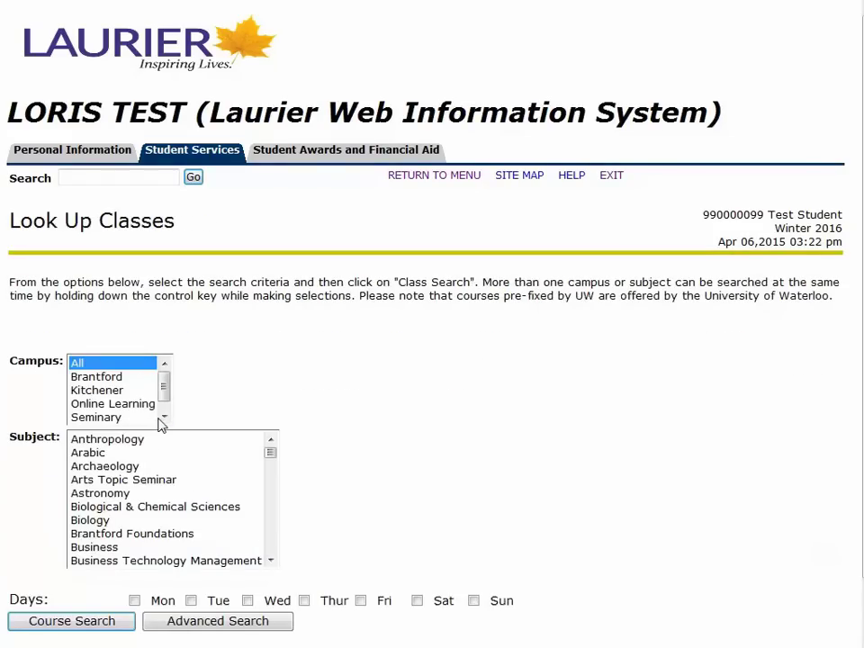
click(160, 419)
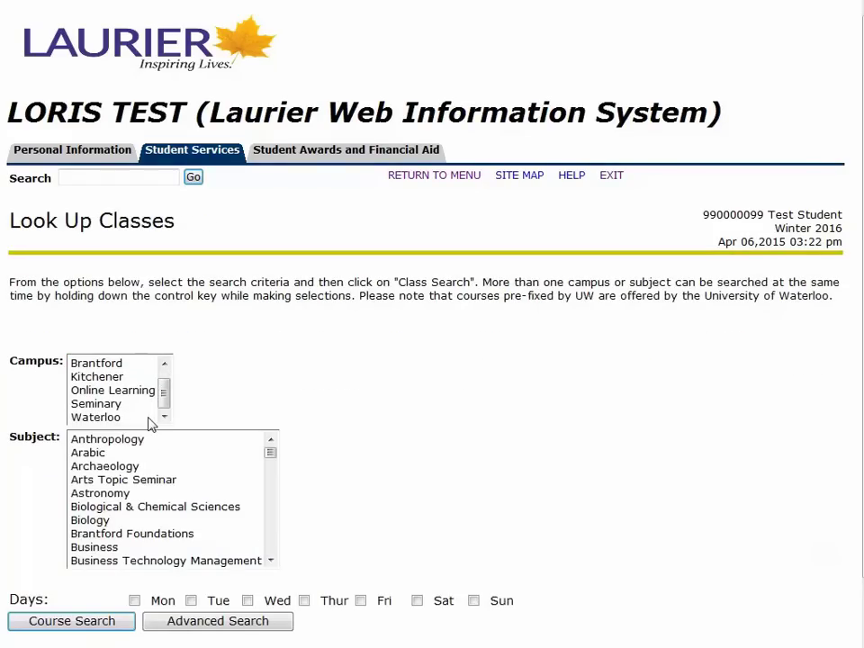
click(150, 419)
drag(272, 458, 272, 475)
click(232, 455)
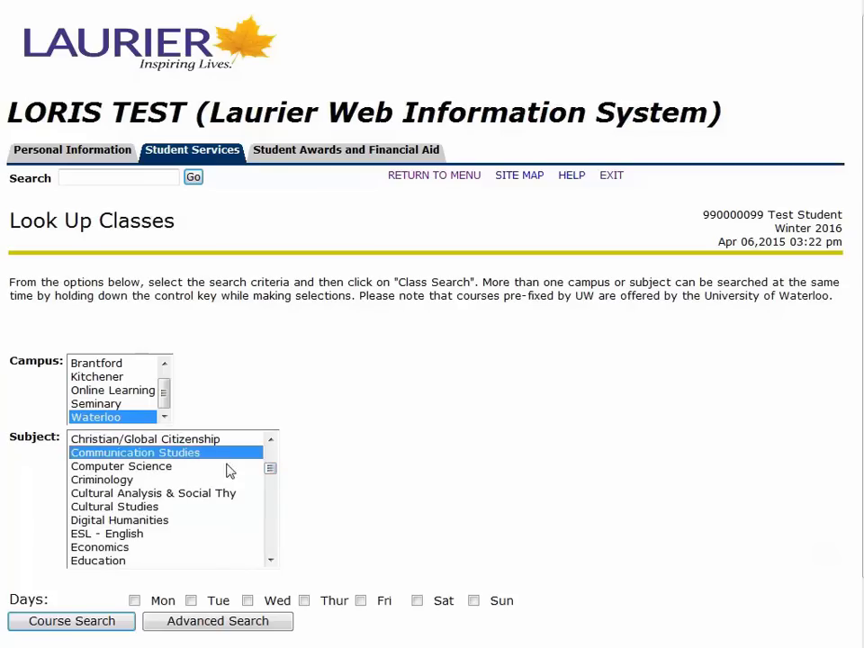
click(112, 624)
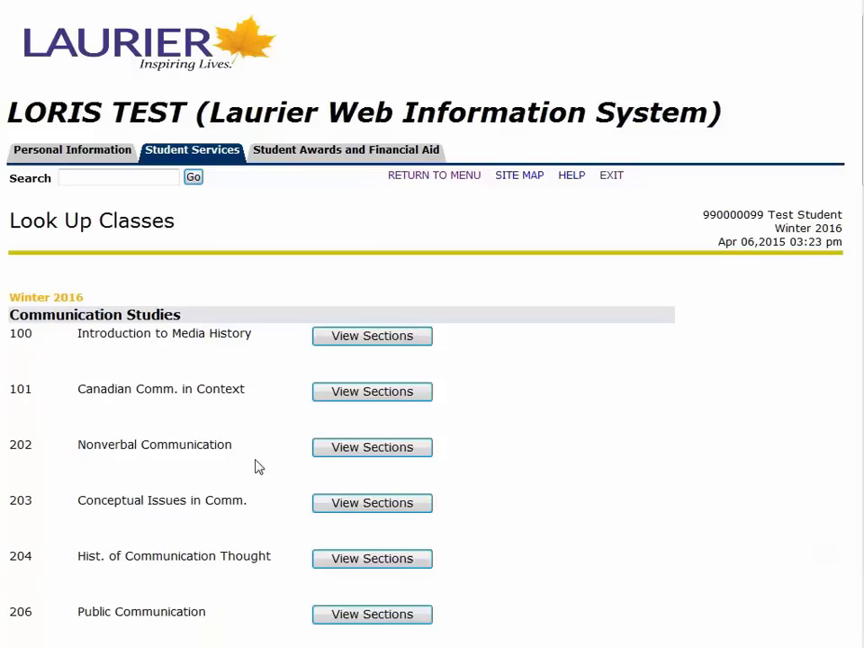
Step: Add CS 101 sections 678 and 1862 to the Add Classes worksheet
click(341, 397)
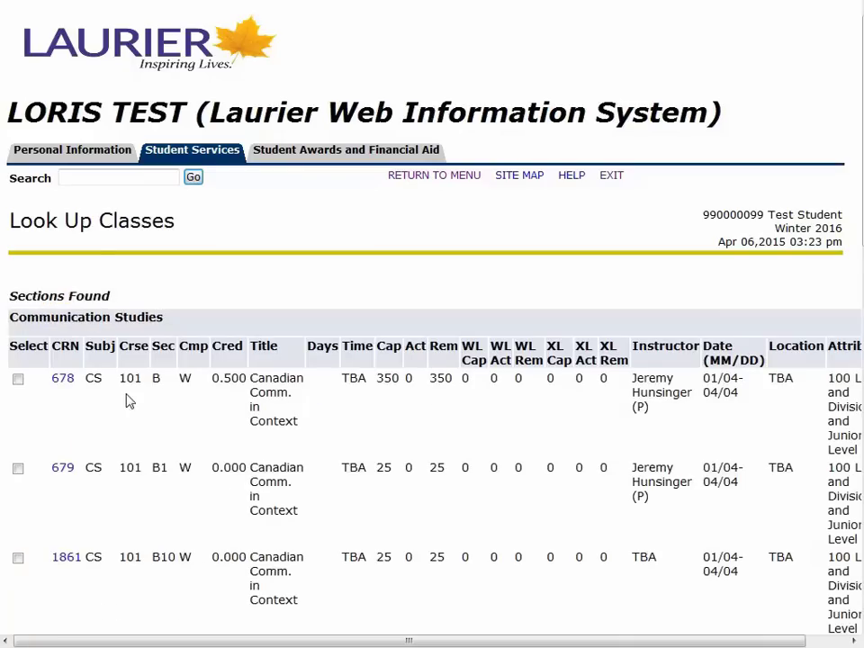
click(18, 379)
scroll(19, 410, down, 1)
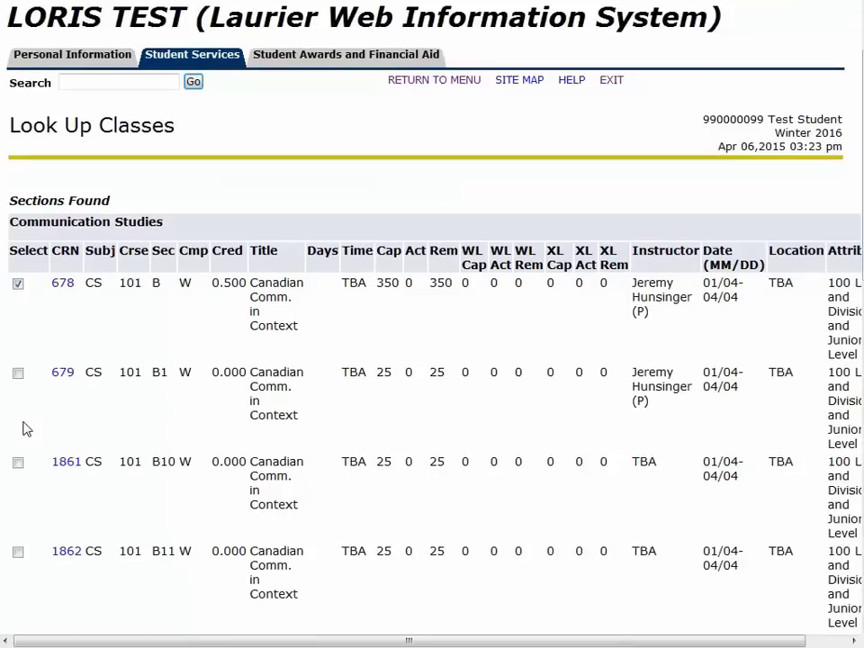
click(18, 552)
scroll(24, 558, down, 10)
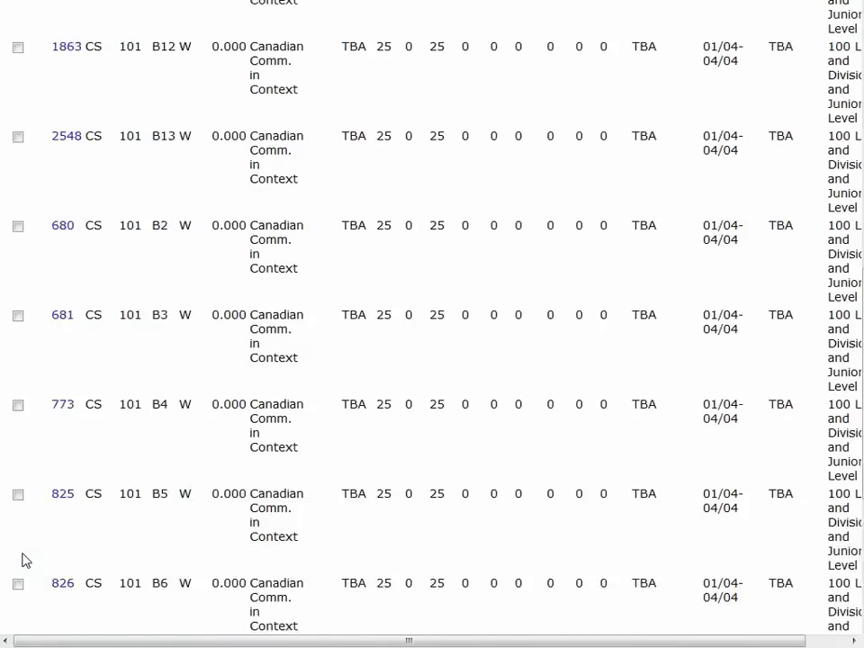
click(115, 549)
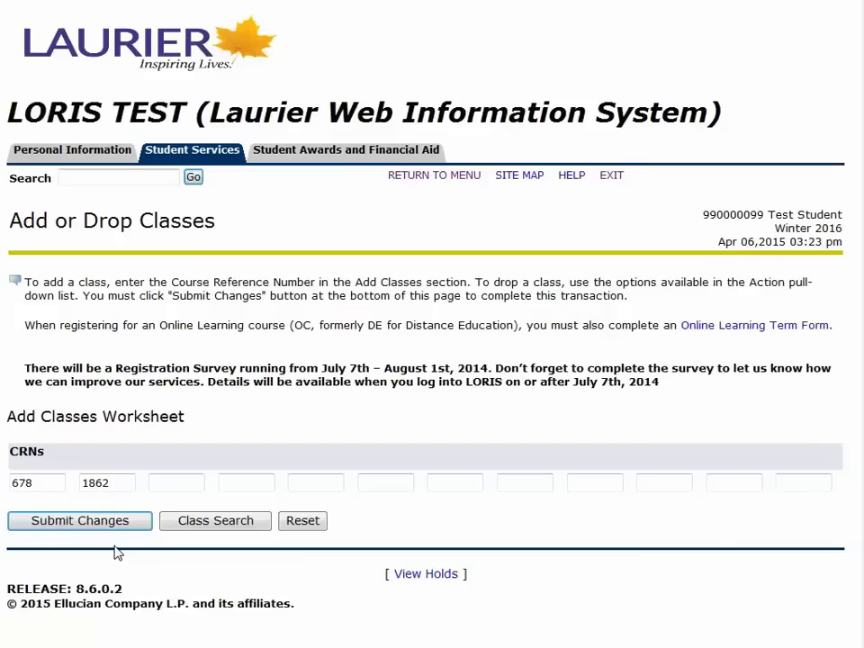
Step: Search Waterloo Business courses and add BU 121 section CRN 1255 to the worksheet
click(199, 522)
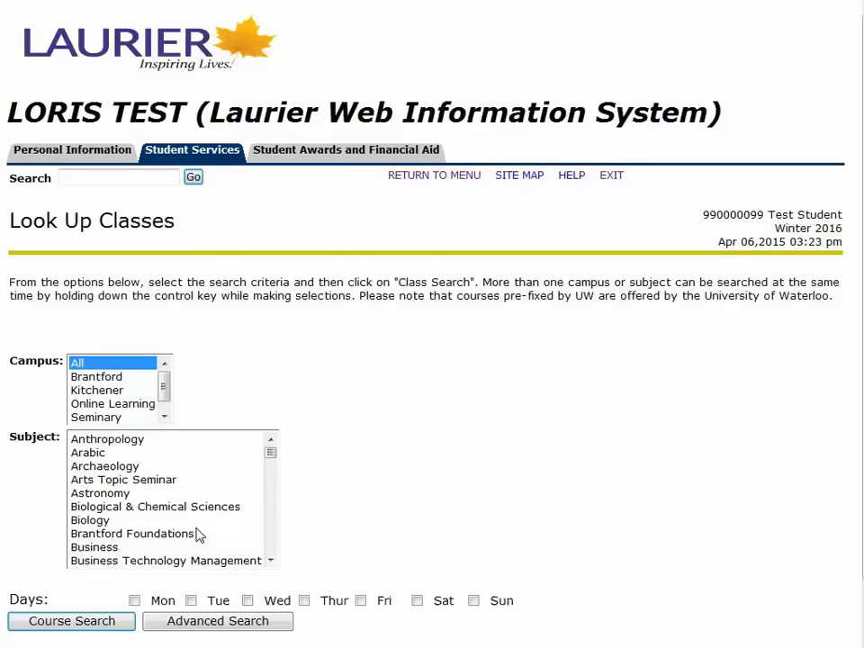
click(164, 417)
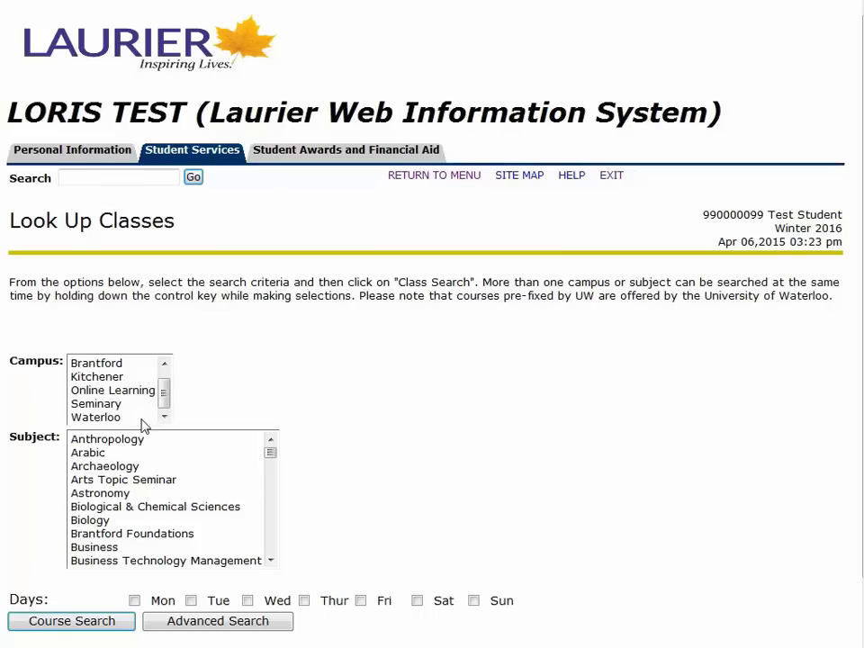
click(155, 418)
click(121, 546)
click(95, 623)
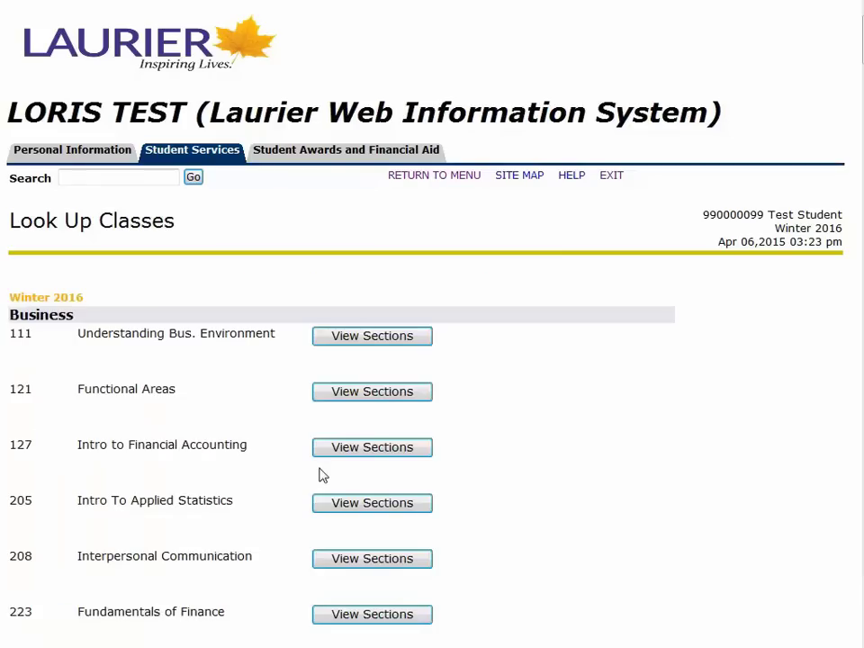
click(402, 396)
scroll(402, 407, down, 3)
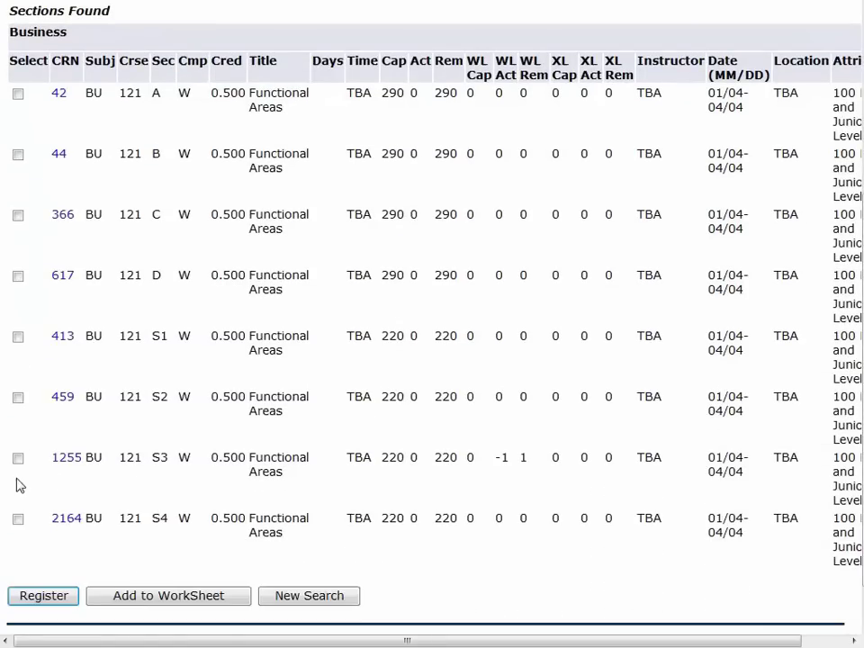
click(18, 458)
click(110, 597)
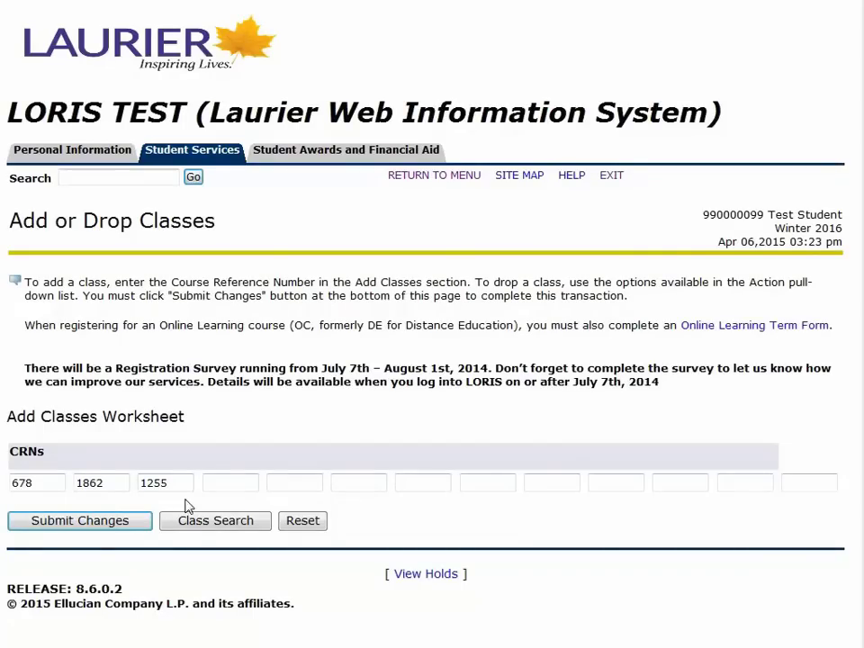
click(195, 524)
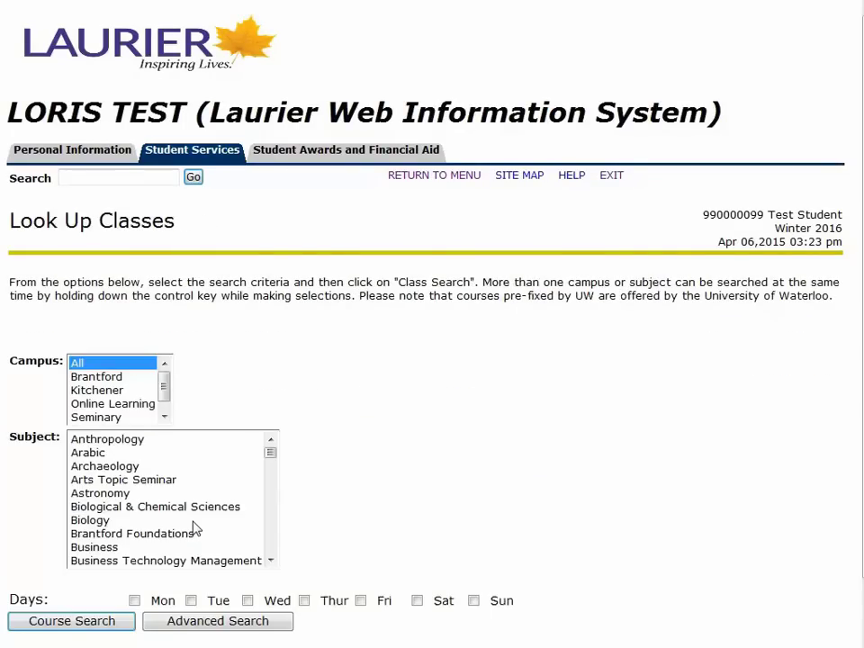
Step: Search Waterloo Economics courses and add EC 140 section CRN 89 to the worksheet
scroll(273, 546, down, 6)
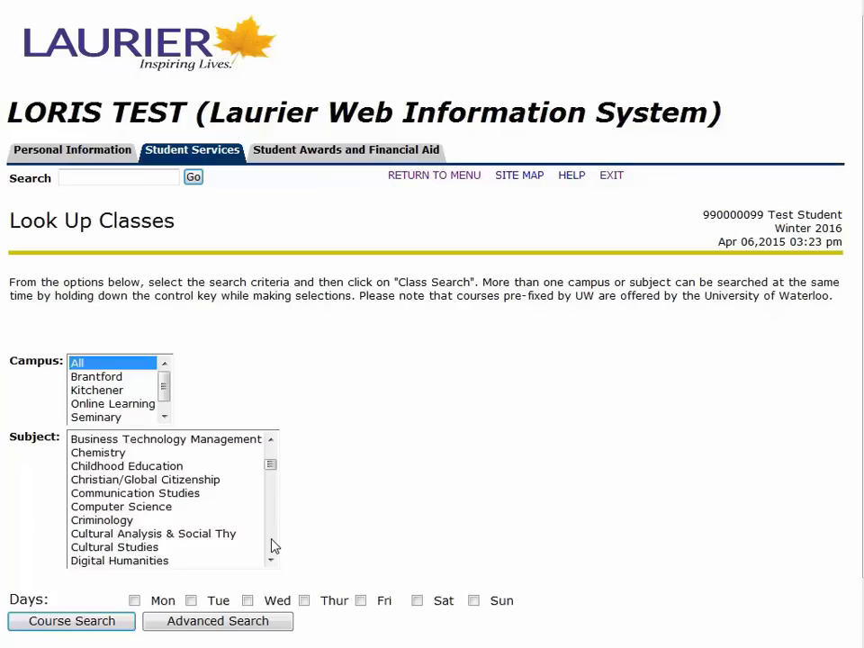
click(164, 416)
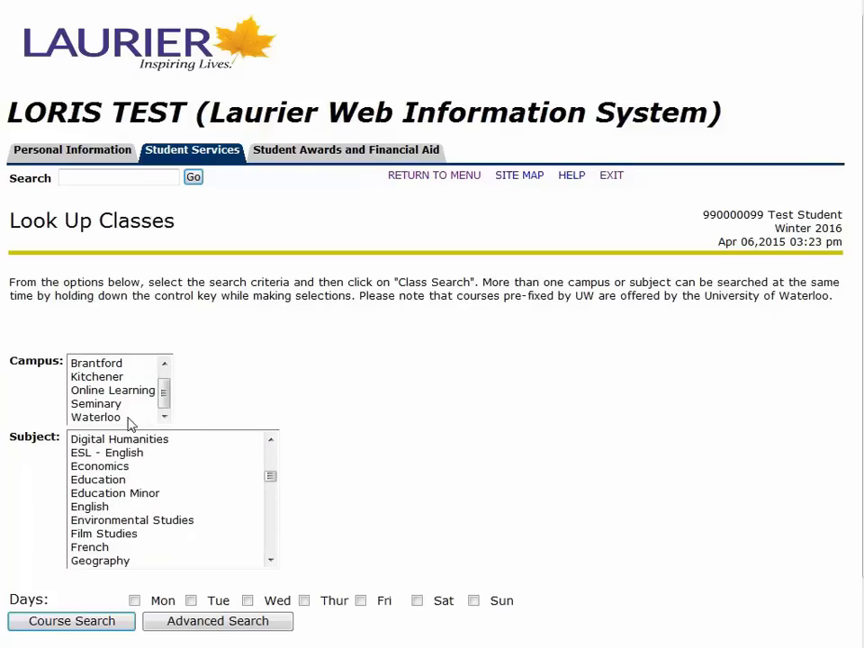
click(131, 419)
click(120, 466)
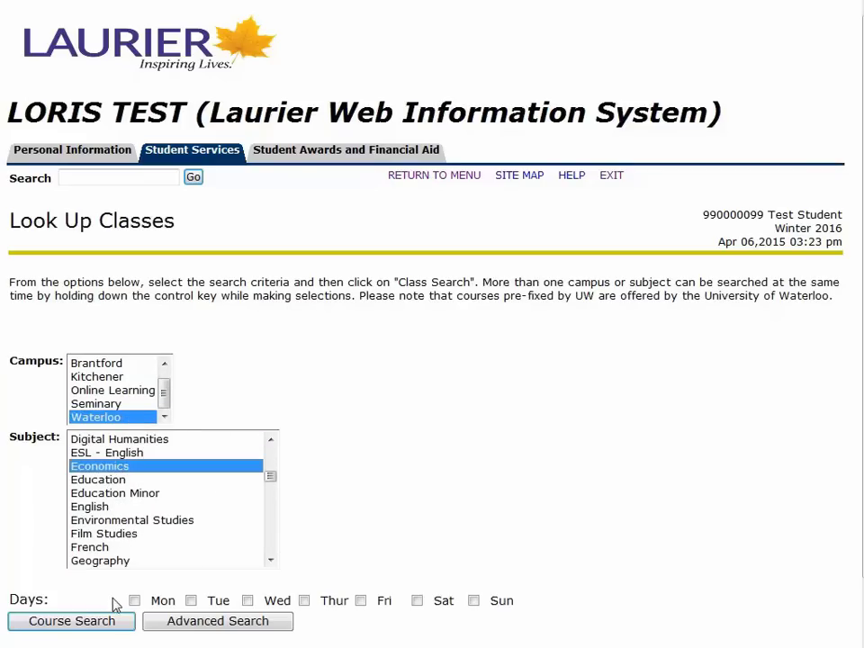
click(116, 621)
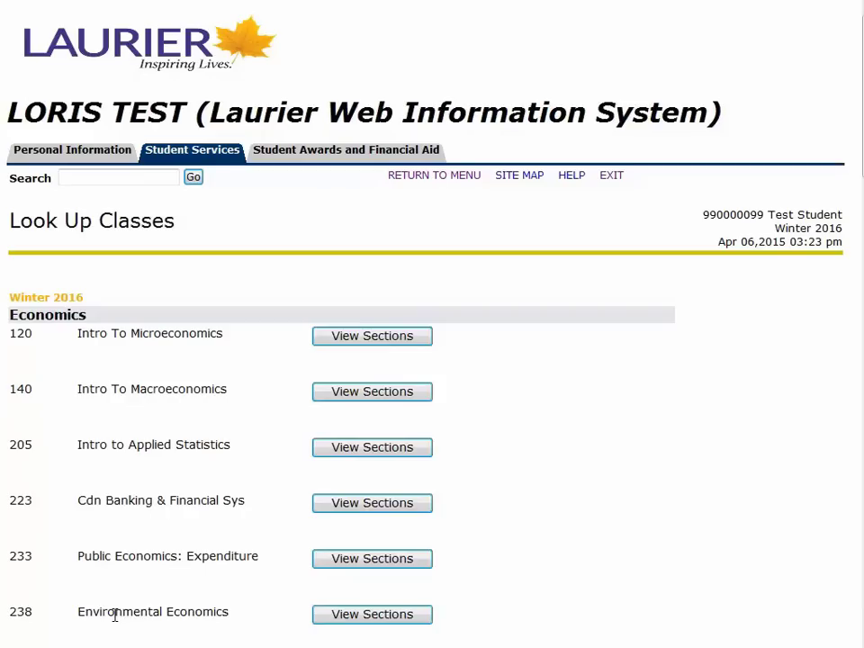
click(365, 392)
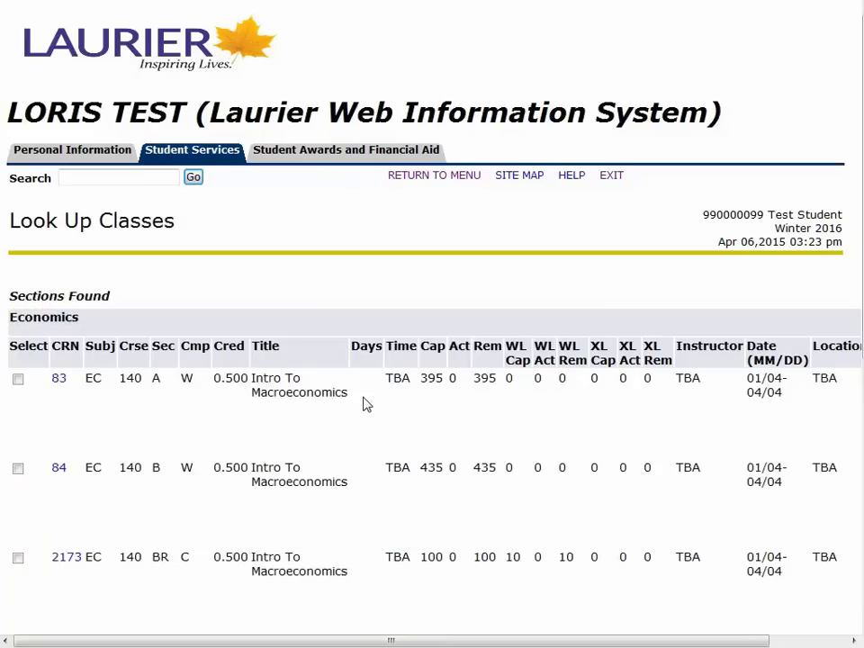
scroll(367, 404, down, 3)
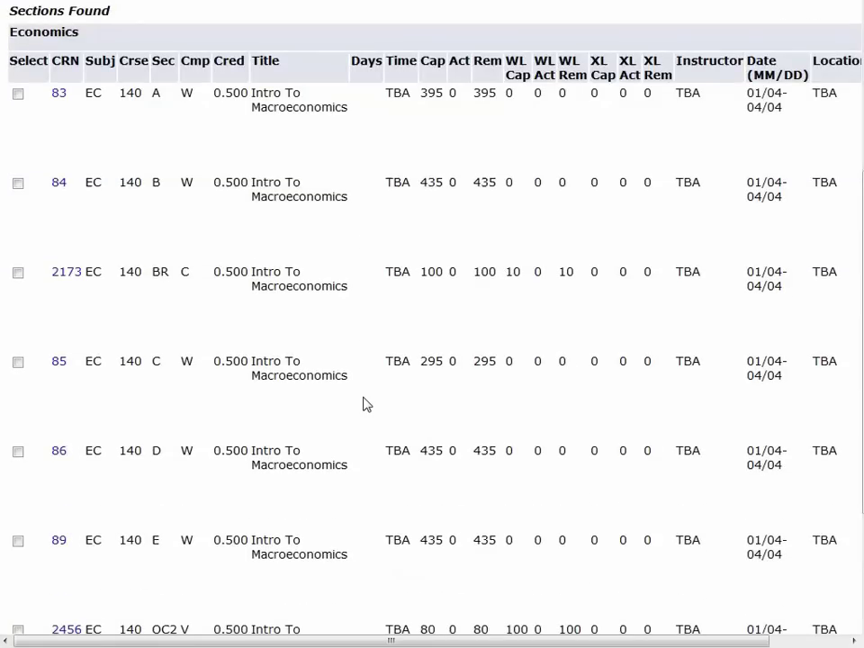
scroll(22, 548, down, 2)
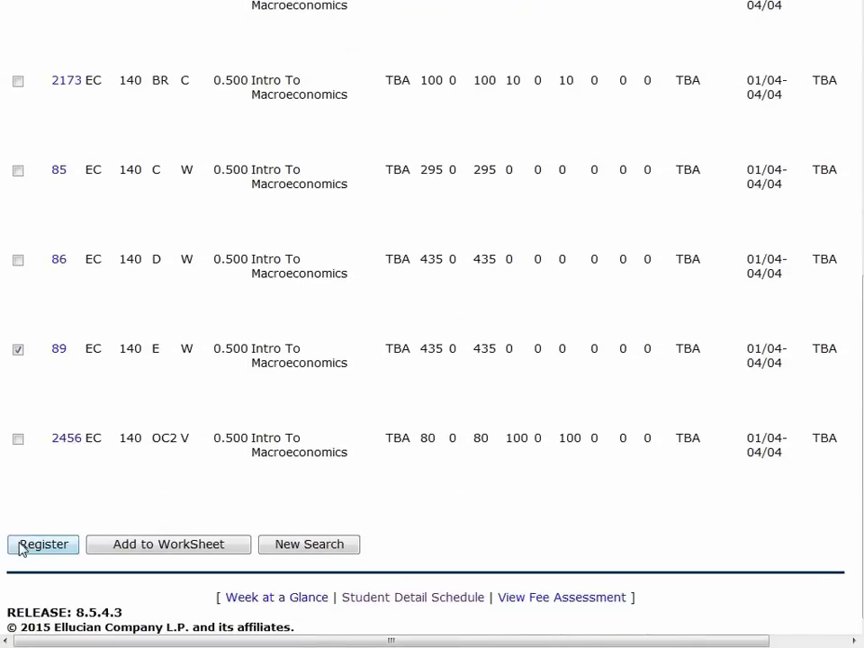
click(131, 552)
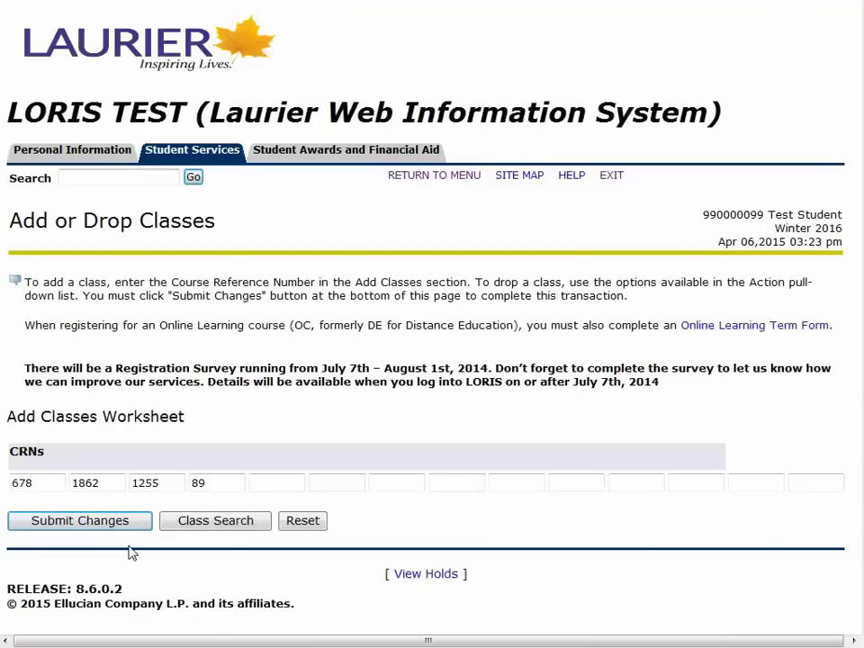
click(213, 524)
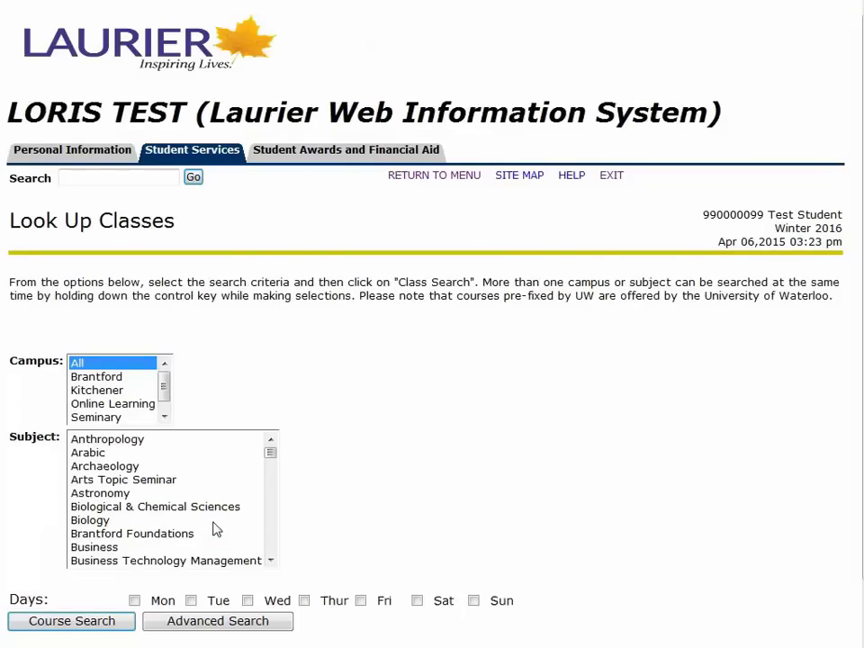
click(164, 417)
Step: Search Waterloo Philosophy courses and add PP 110 sections 341 and 761 to the worksheet
click(126, 417)
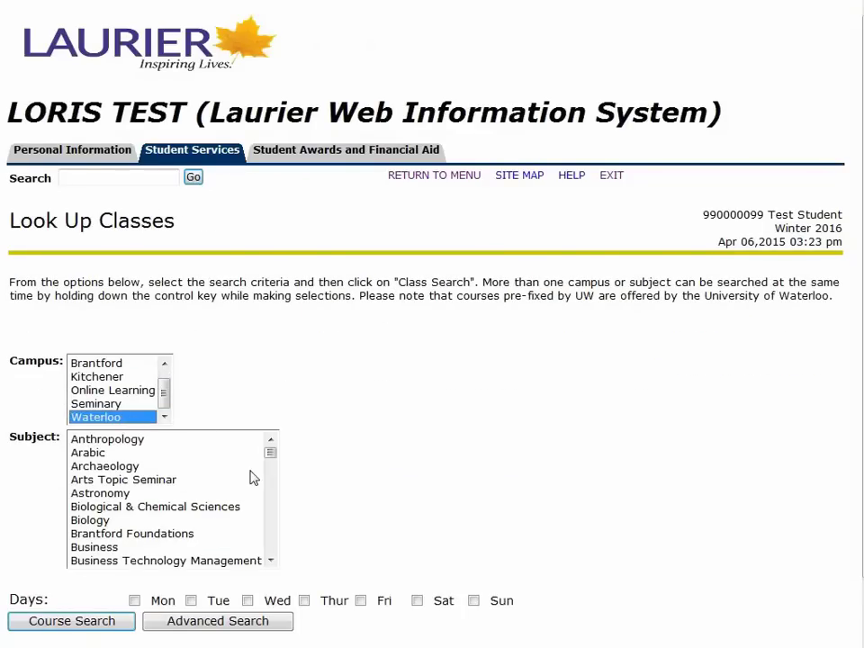
drag(270, 456, 273, 535)
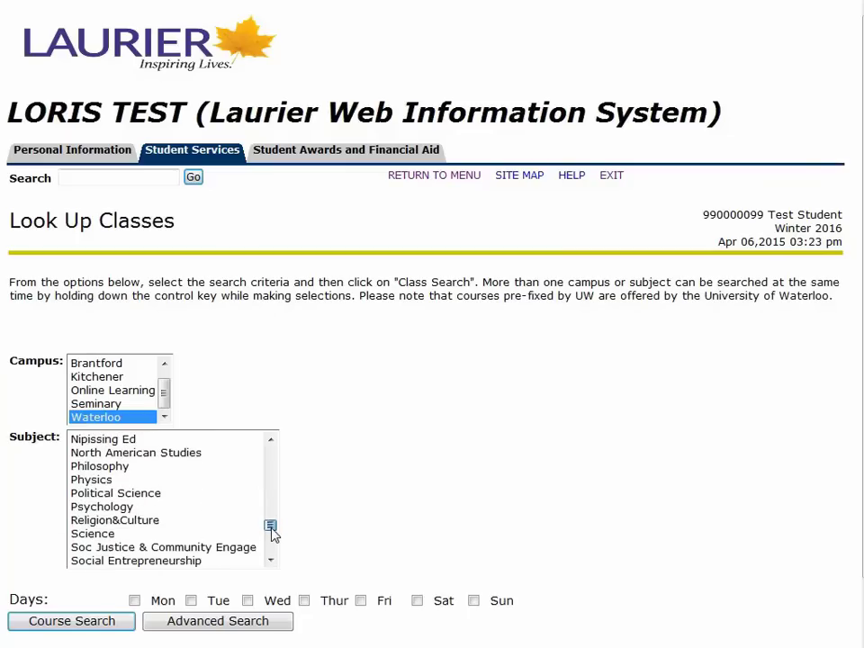
click(208, 467)
click(72, 621)
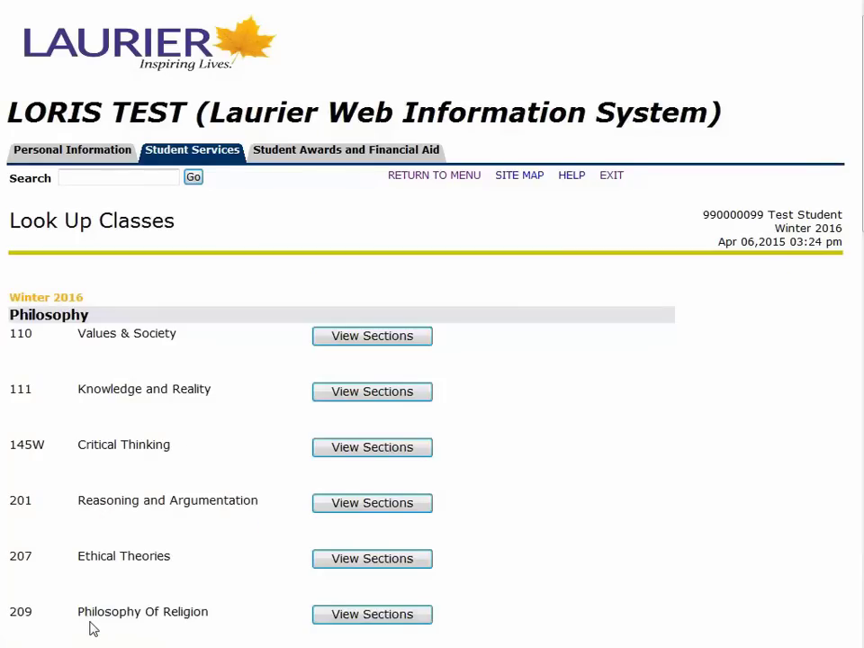
click(385, 340)
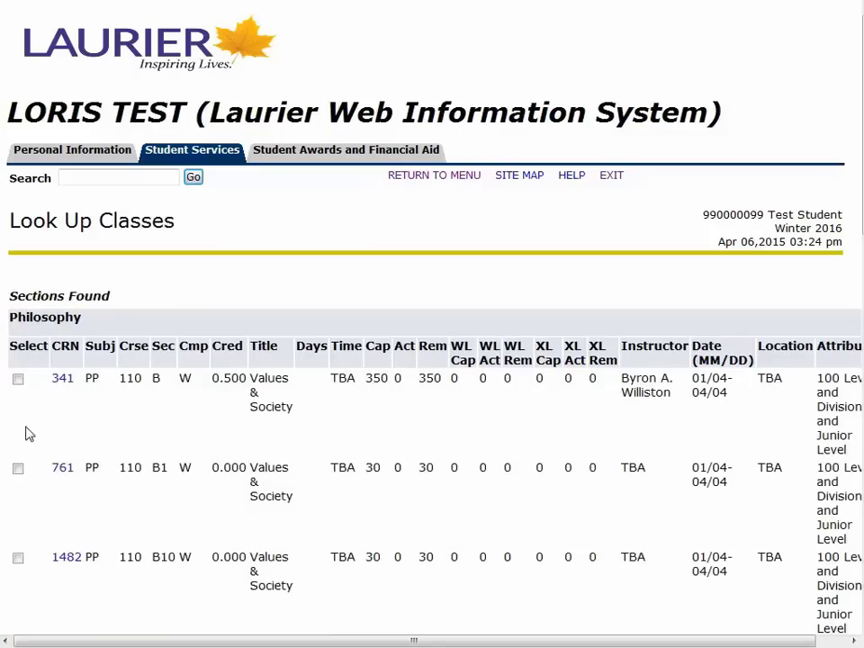
click(18, 380)
scroll(27, 497, down, 10)
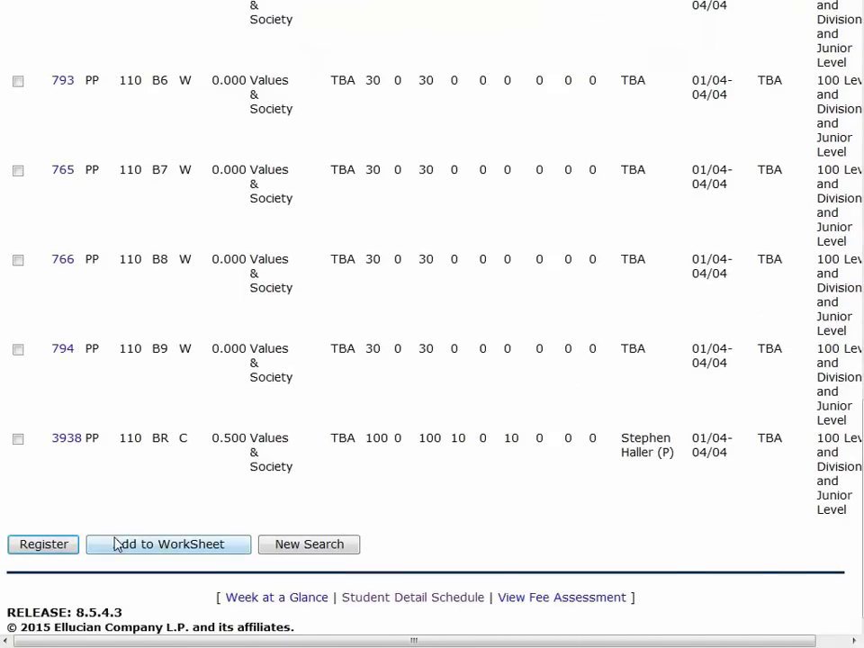
click(114, 544)
click(205, 524)
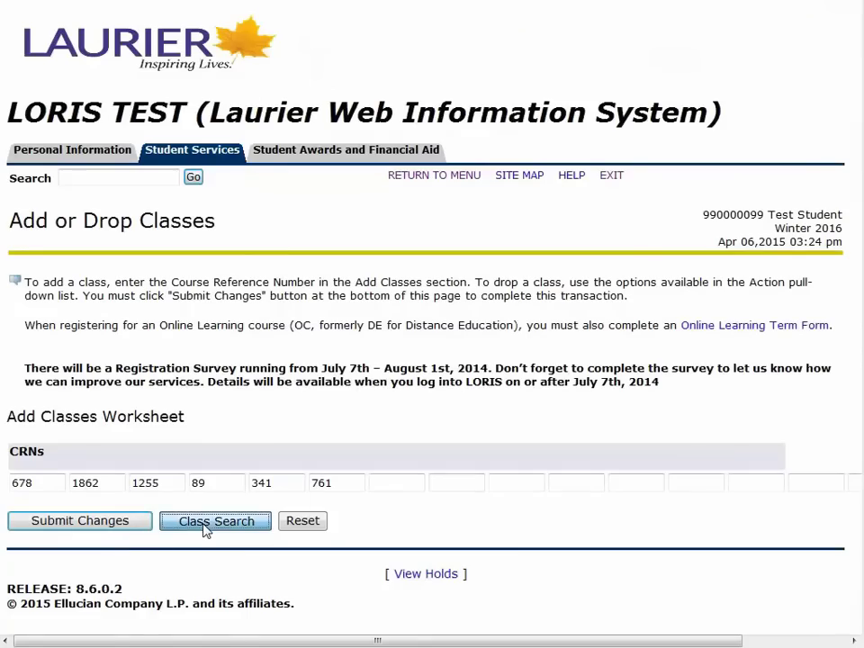
Step: Search Waterloo Psychology courses and add PS 102 section CRN 1926 to the worksheet
click(163, 417)
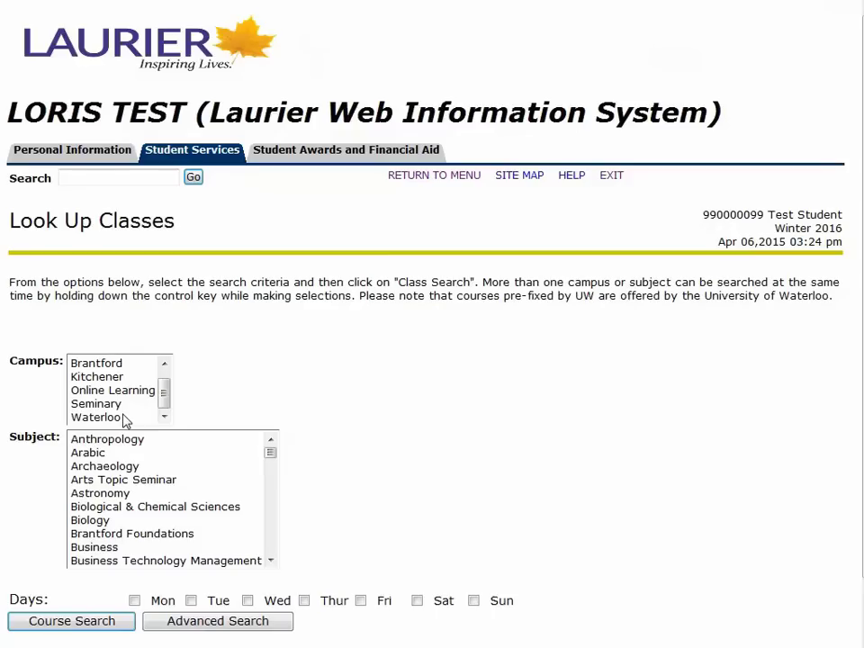
click(124, 417)
drag(270, 456, 273, 533)
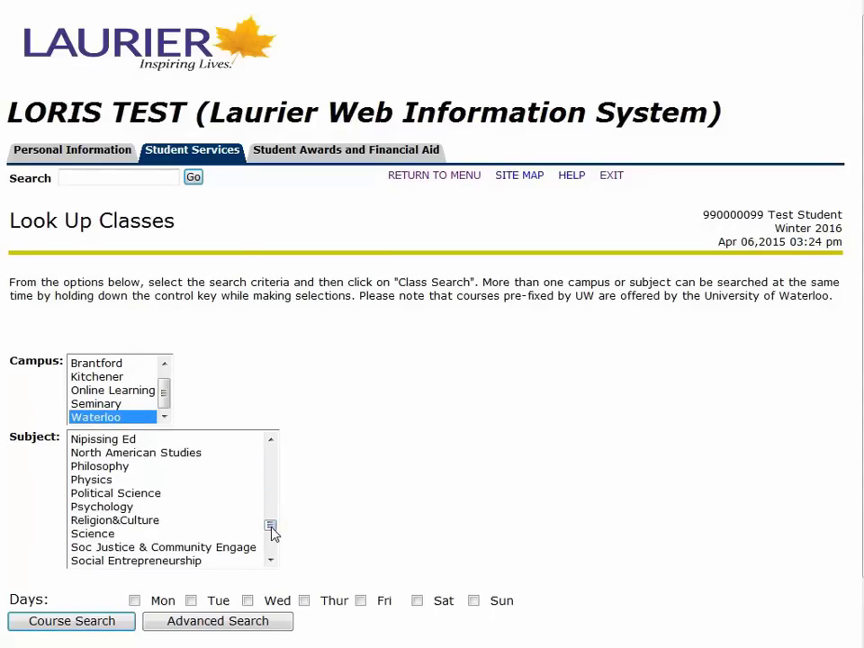
click(216, 508)
click(82, 620)
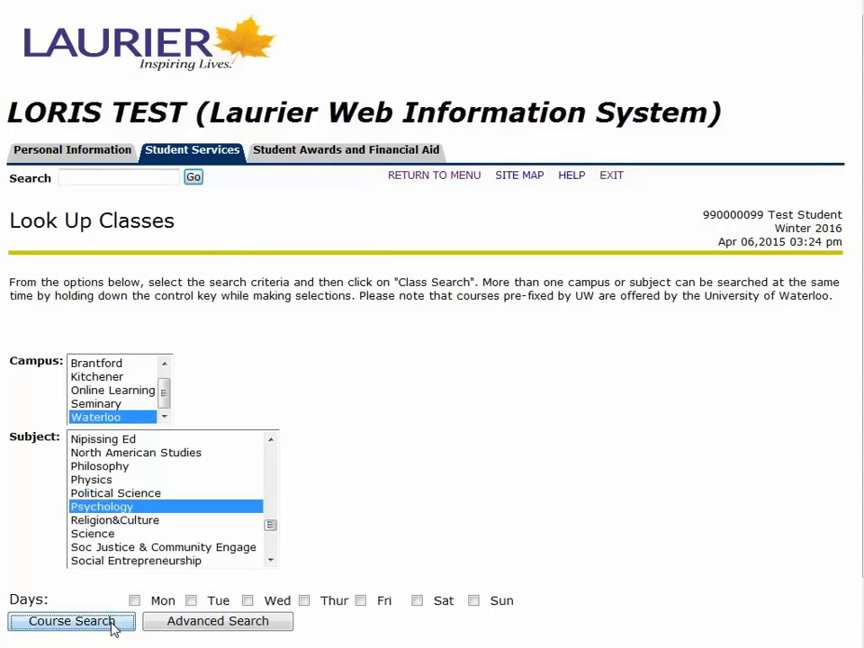
click(400, 395)
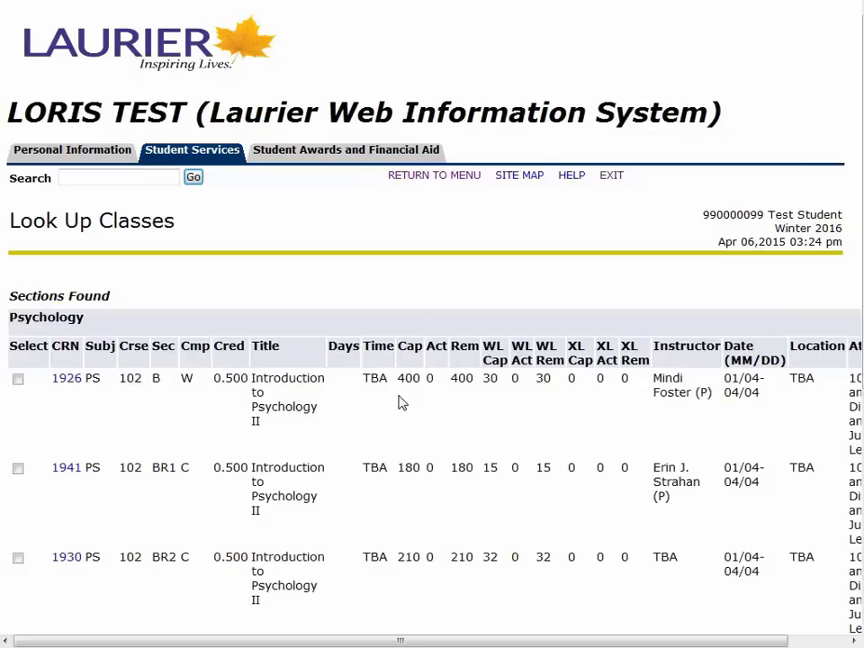
click(19, 381)
scroll(228, 505, down, 4)
click(193, 541)
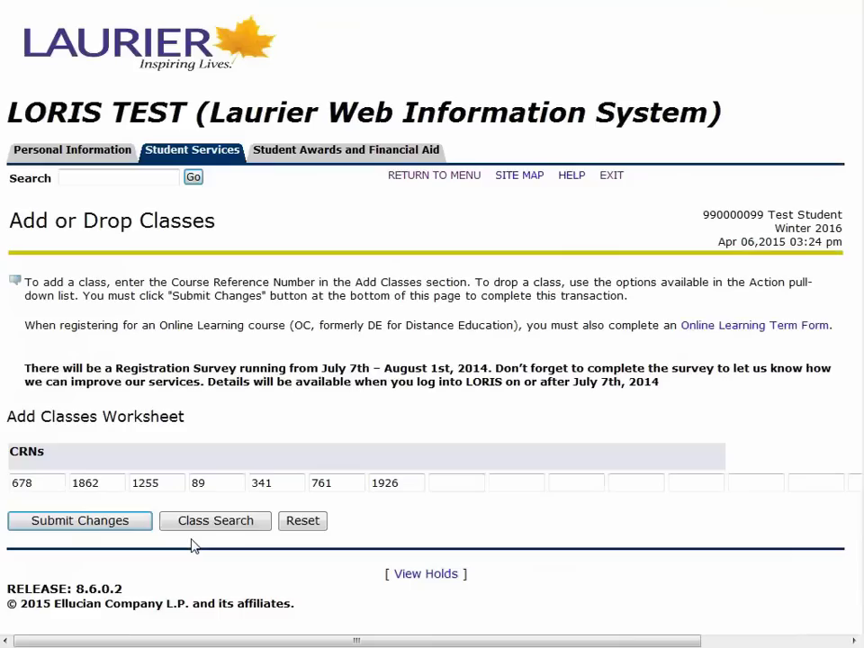
Step: Submit the worksheet to register the seven Winter 2016 classes
click(128, 530)
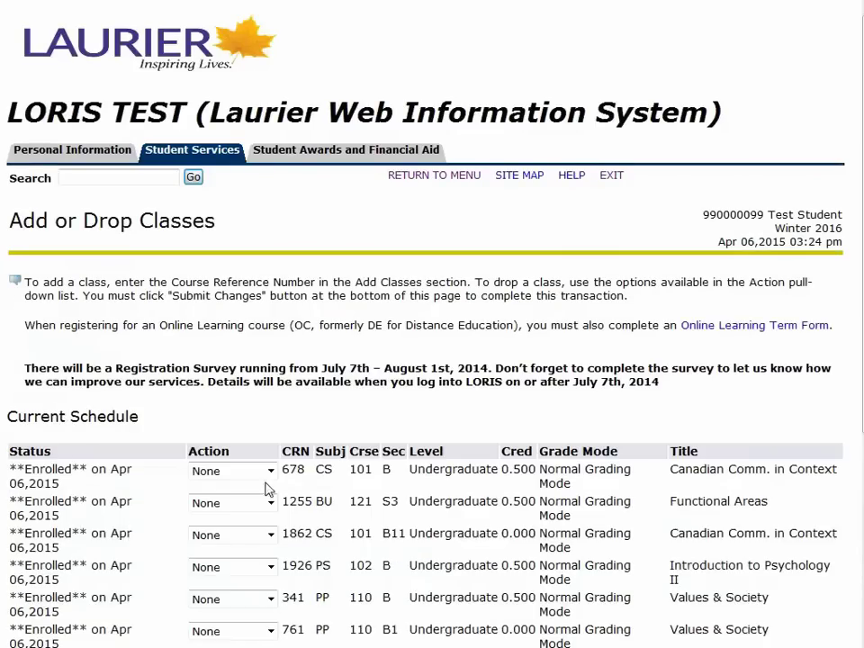
scroll(273, 488, down, 3)
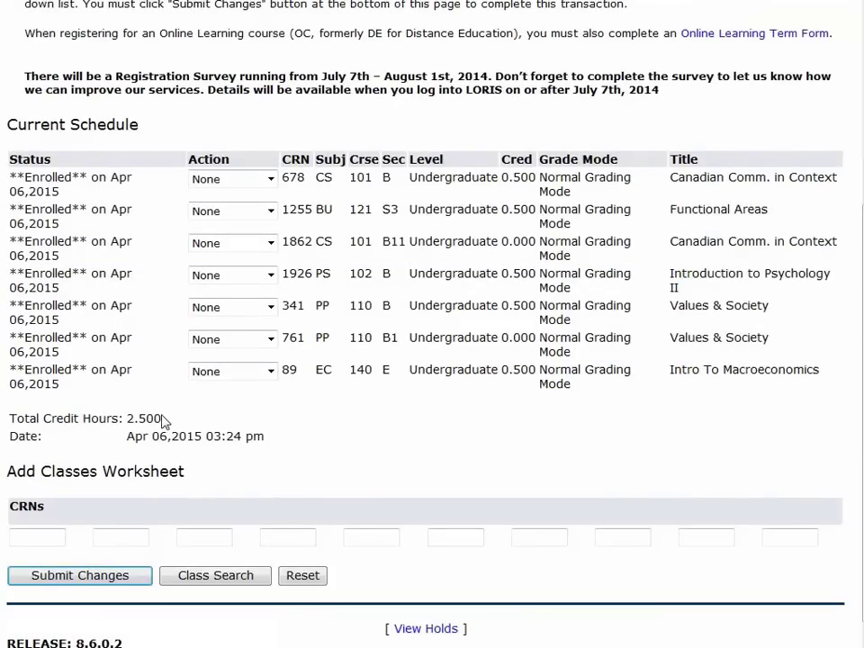
scroll(165, 422, up, 3)
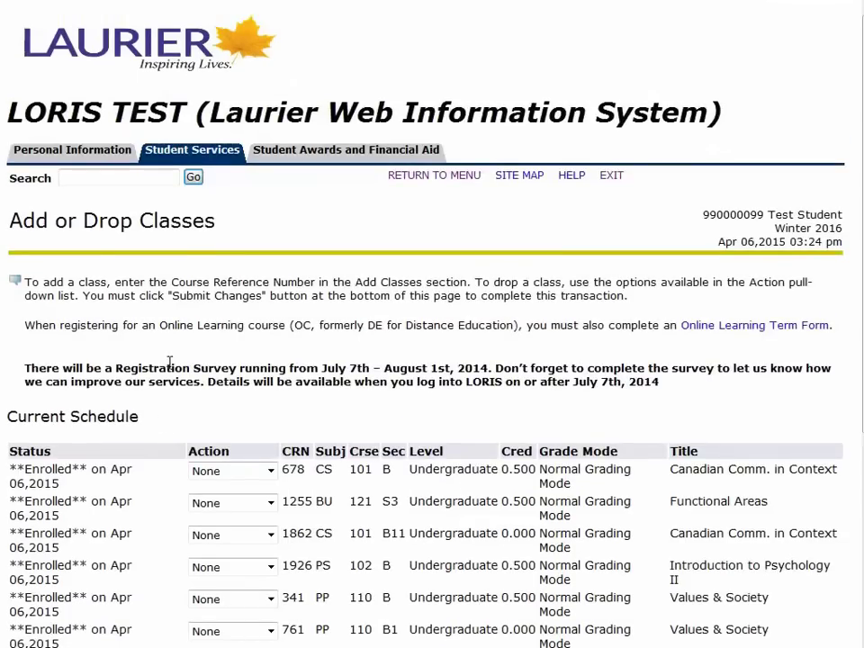
Step: Scroll through the Winter 2016 Student Detail Schedule, then return to Student Services
click(199, 160)
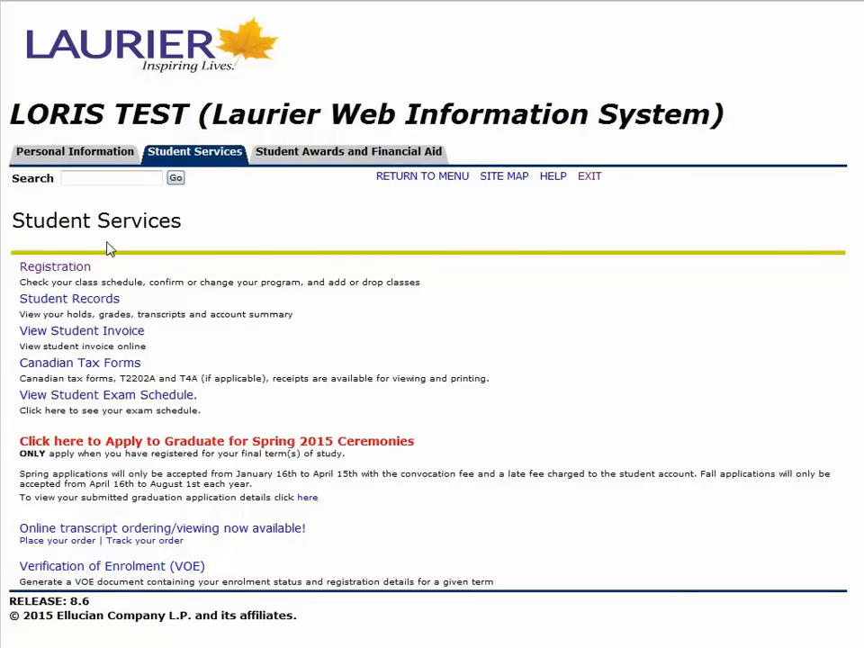
click(71, 269)
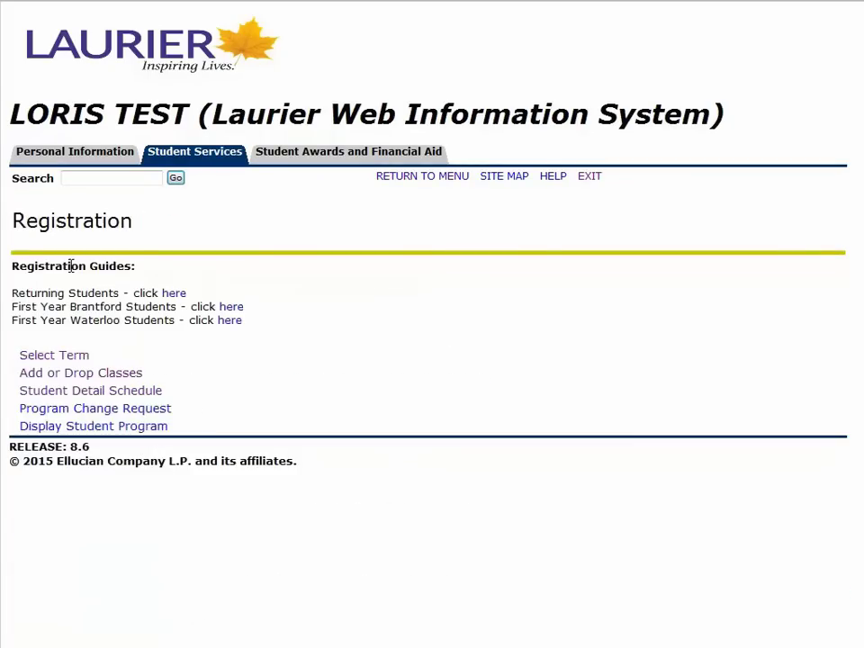
click(68, 393)
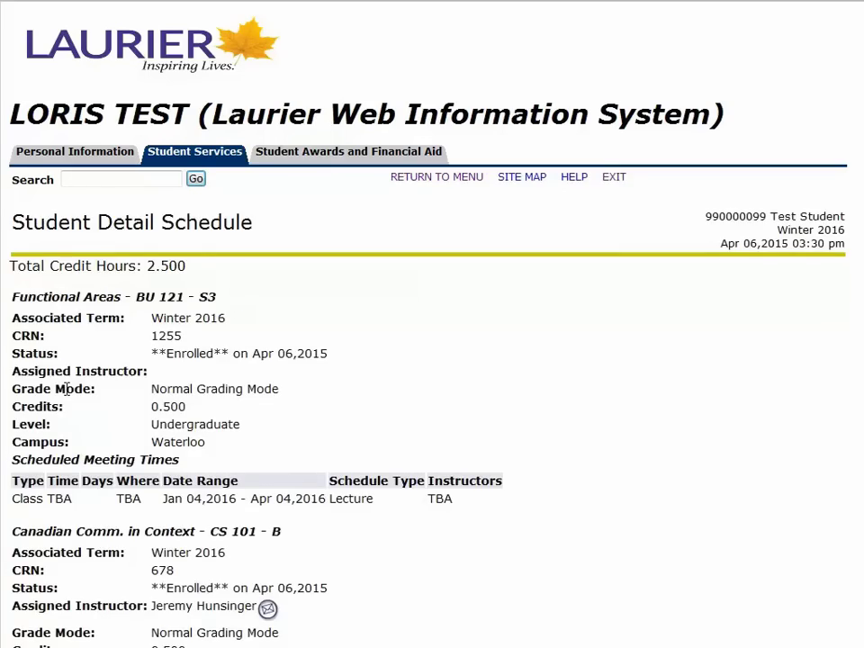
scroll(66, 389, down, 6)
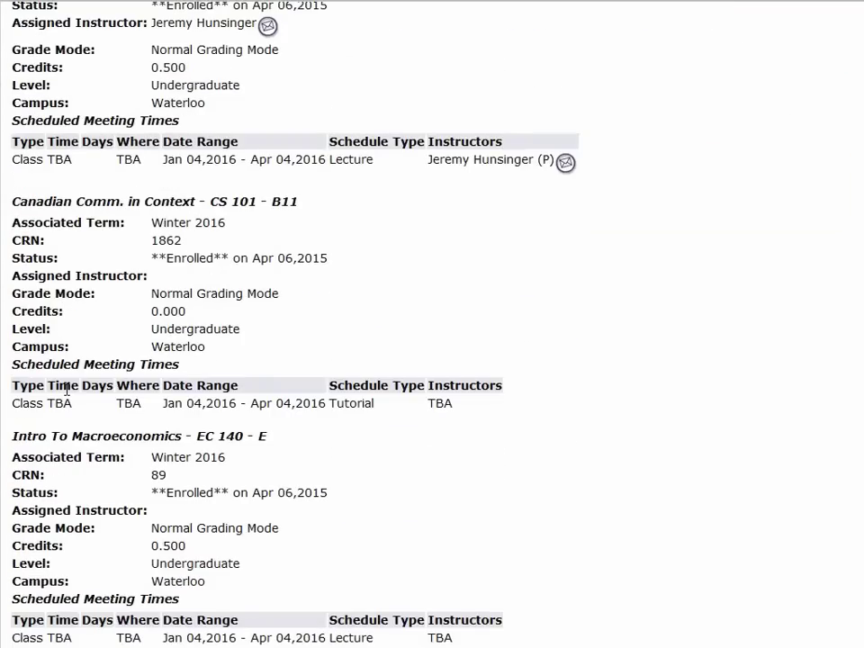
scroll(66, 389, down, 8)
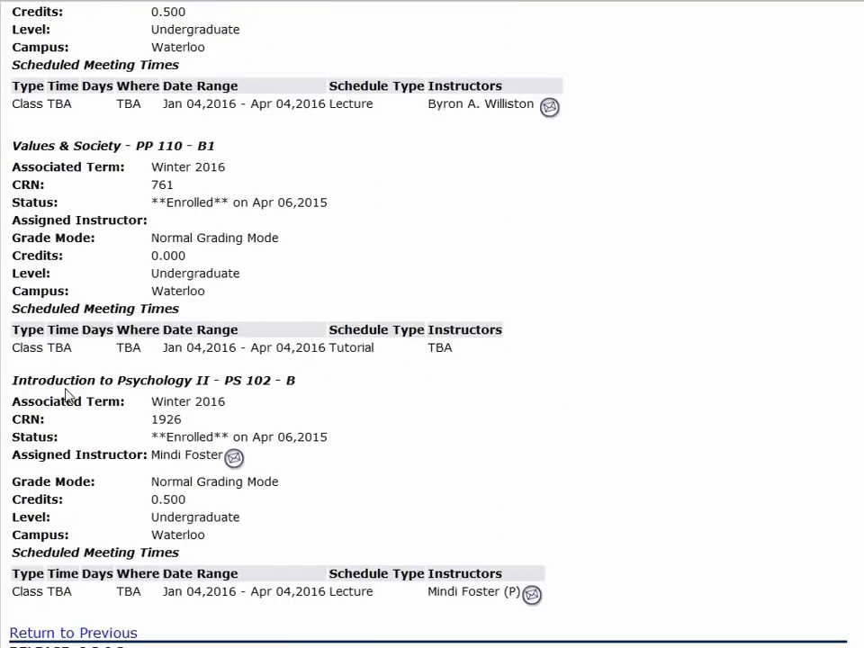
scroll(66, 394, up, 9)
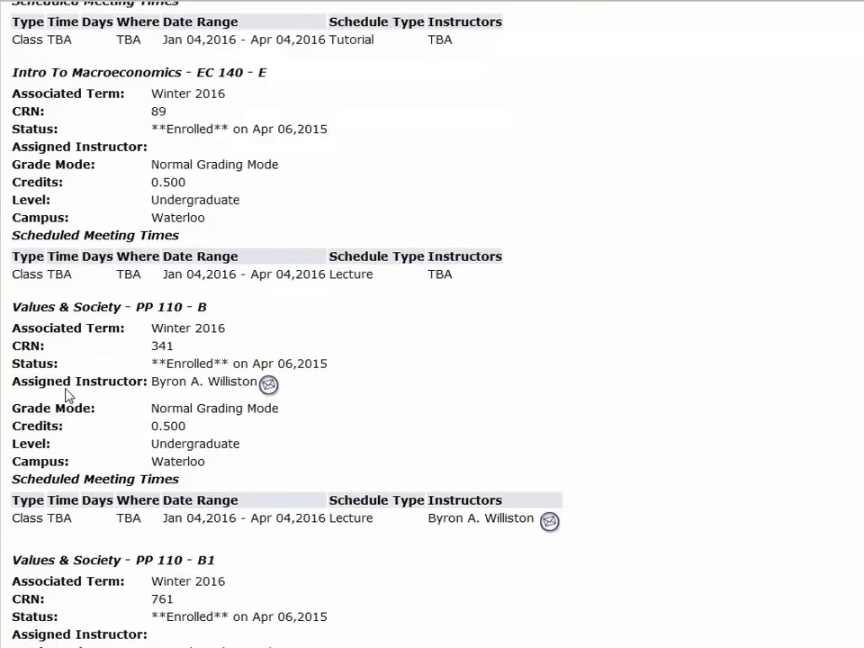
scroll(66, 389, up, 8)
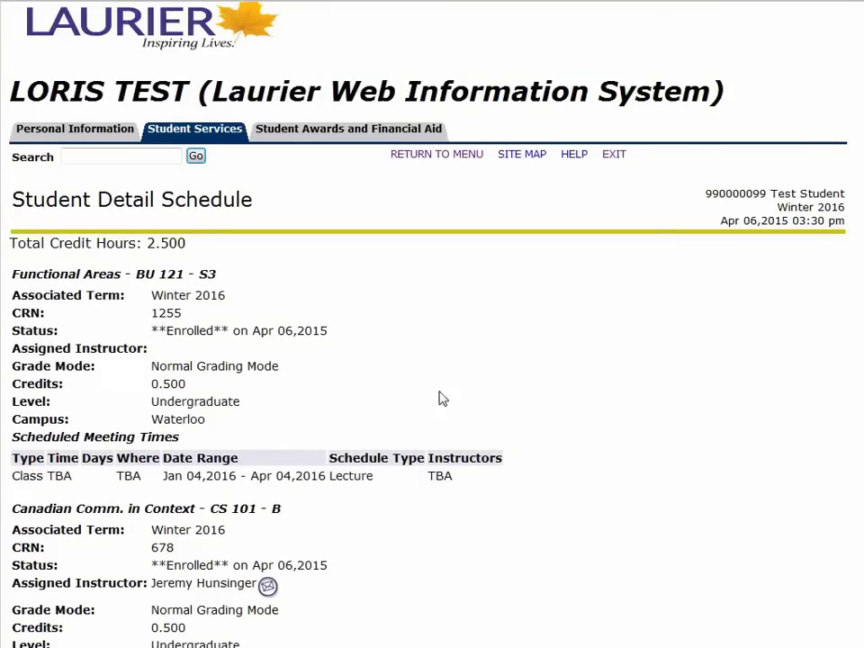
click(229, 137)
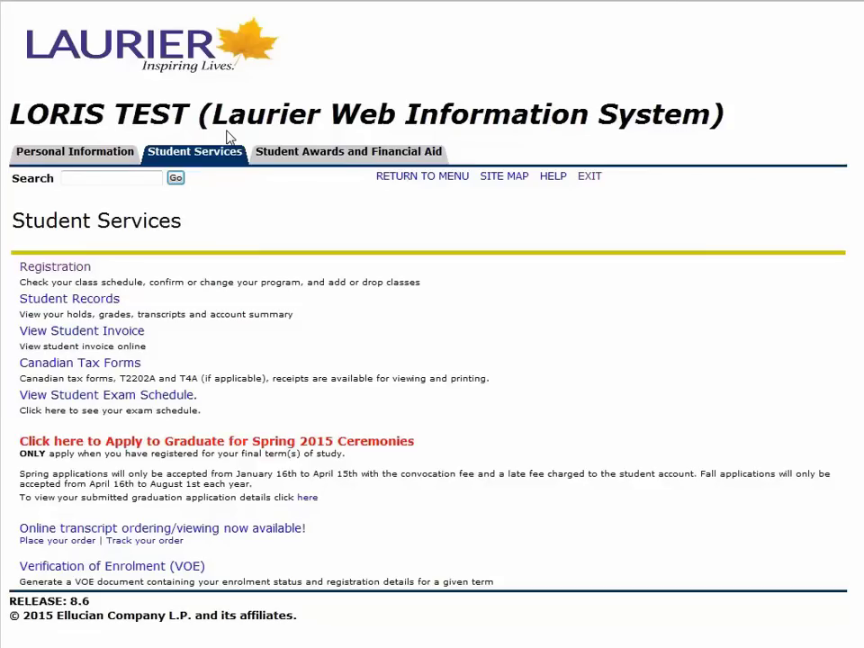
Step: Set CRN 1255's action to Drop Course on Add or Drop Classes and submit the change
click(85, 274)
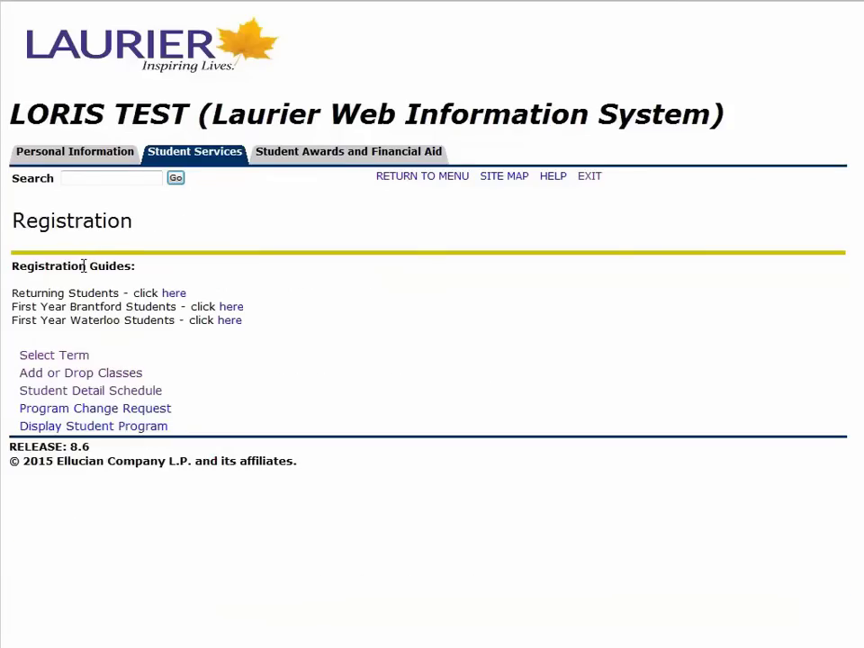
click(90, 373)
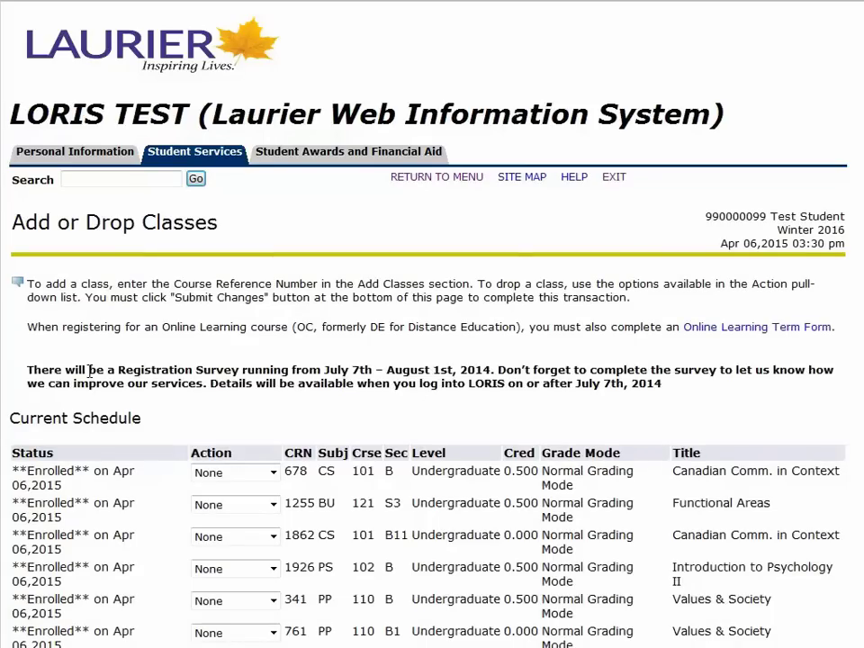
click(272, 505)
click(252, 536)
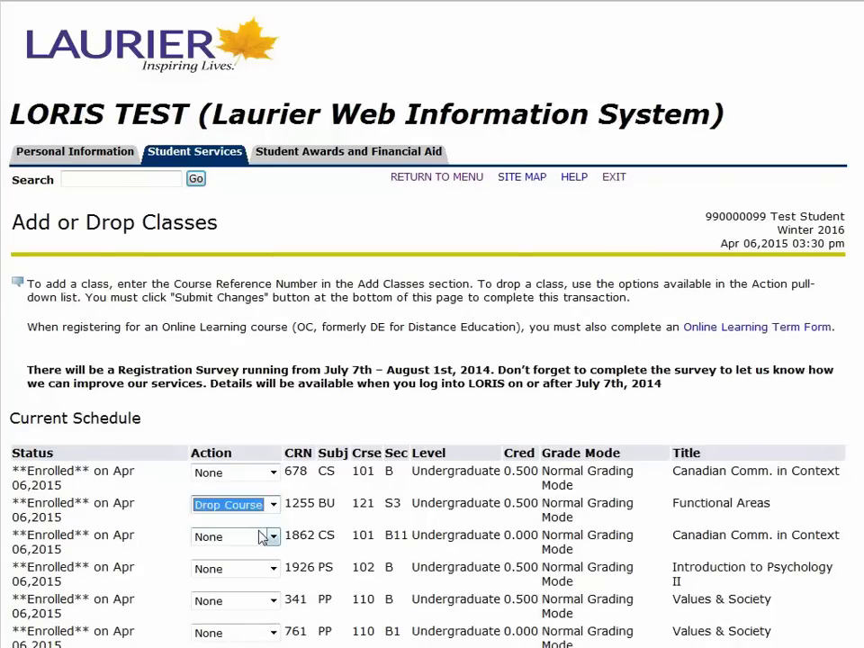
scroll(259, 532, down, 2)
scroll(260, 534, down, 1)
click(116, 571)
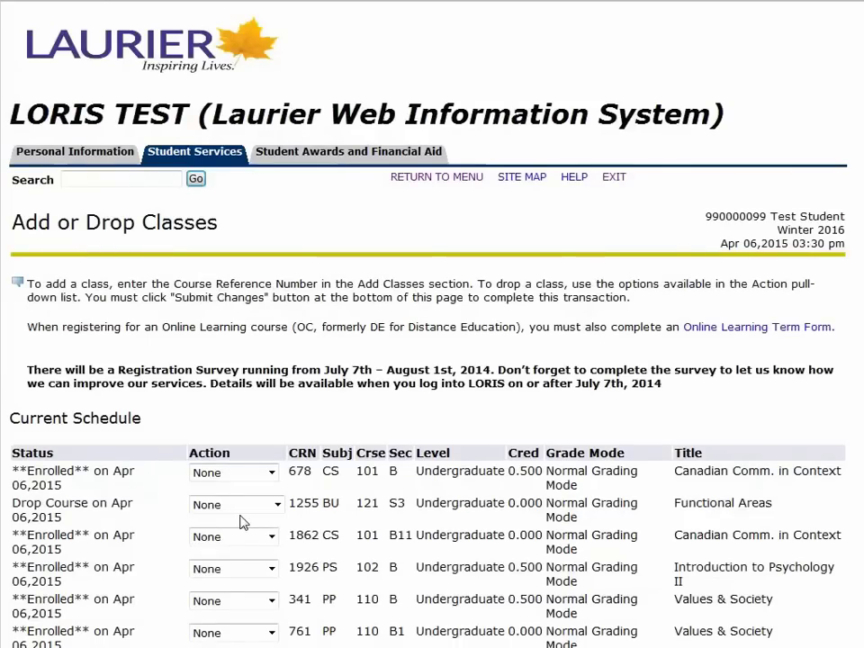
scroll(242, 522, down, 3)
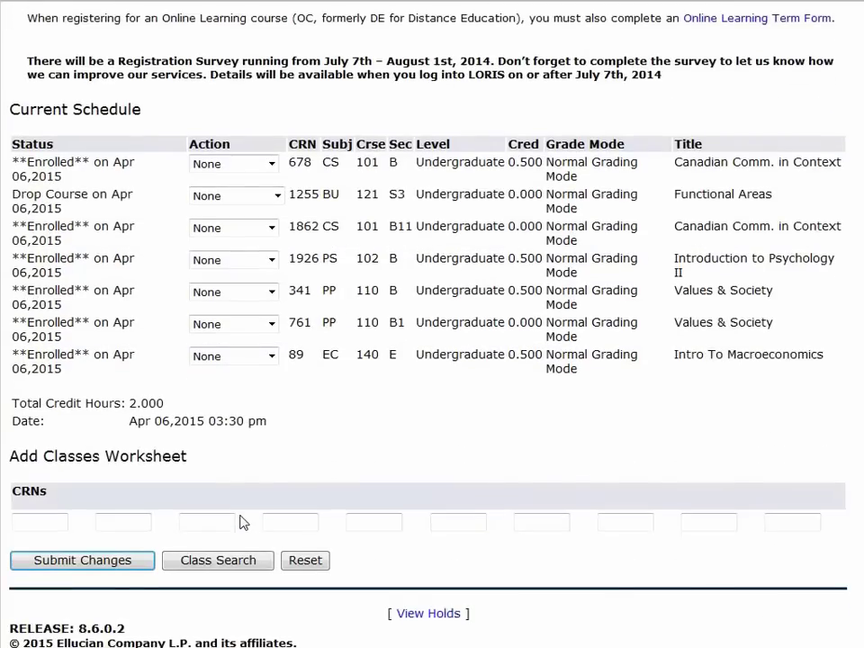
Step: Search Waterloo Business courses and register for BU 121 section S2, CRN 459
click(231, 570)
click(167, 419)
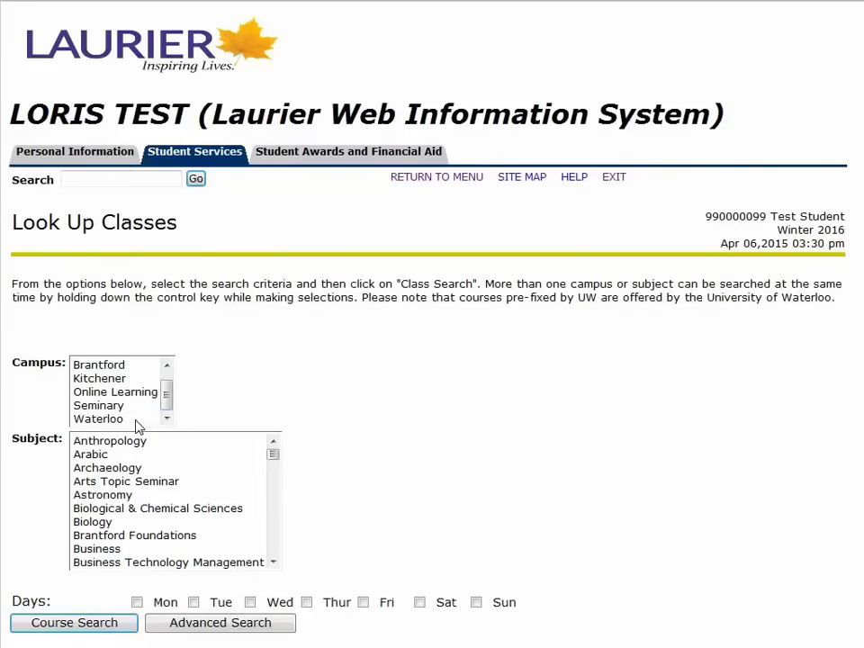
click(106, 419)
click(121, 549)
click(118, 630)
click(385, 400)
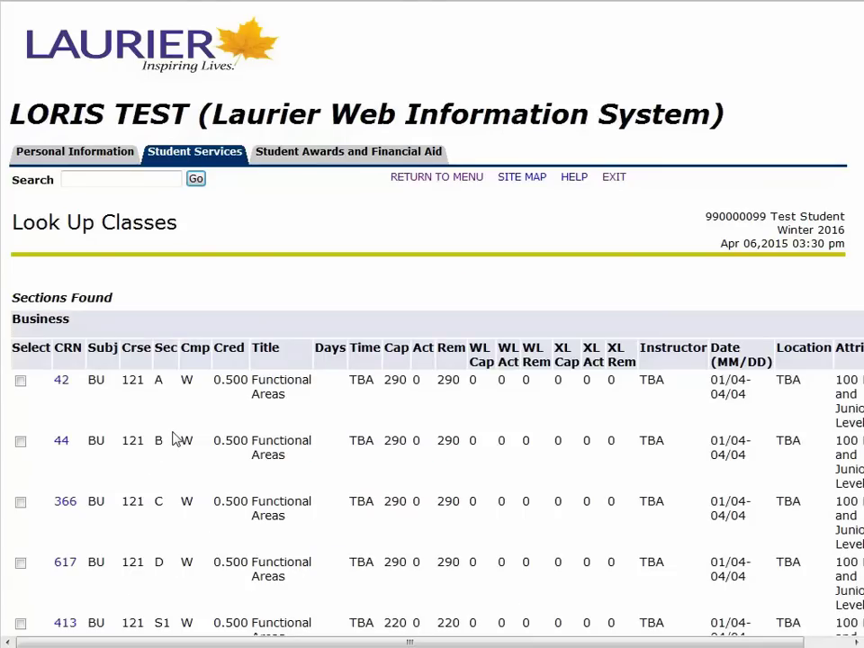
scroll(173, 437, down, 5)
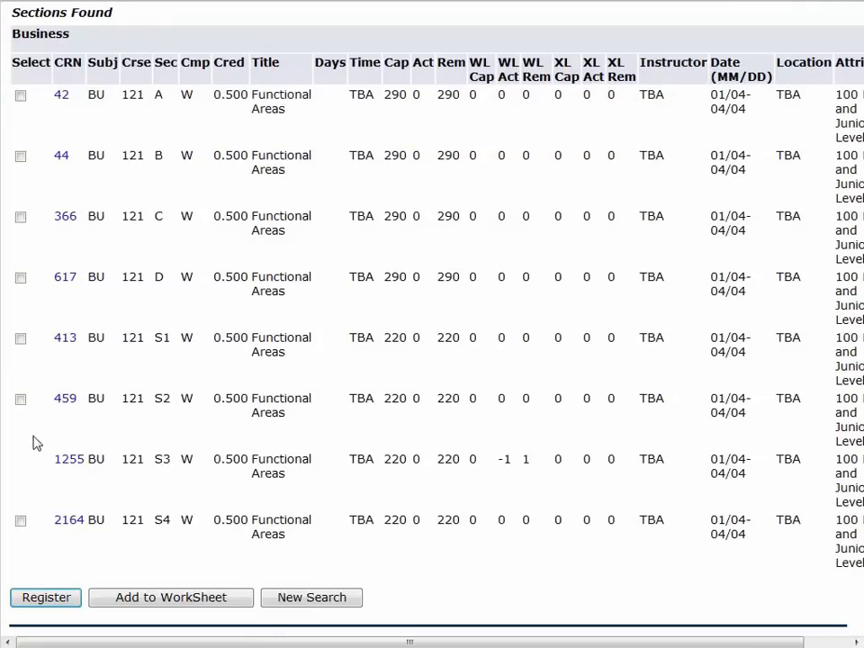
click(20, 399)
click(64, 601)
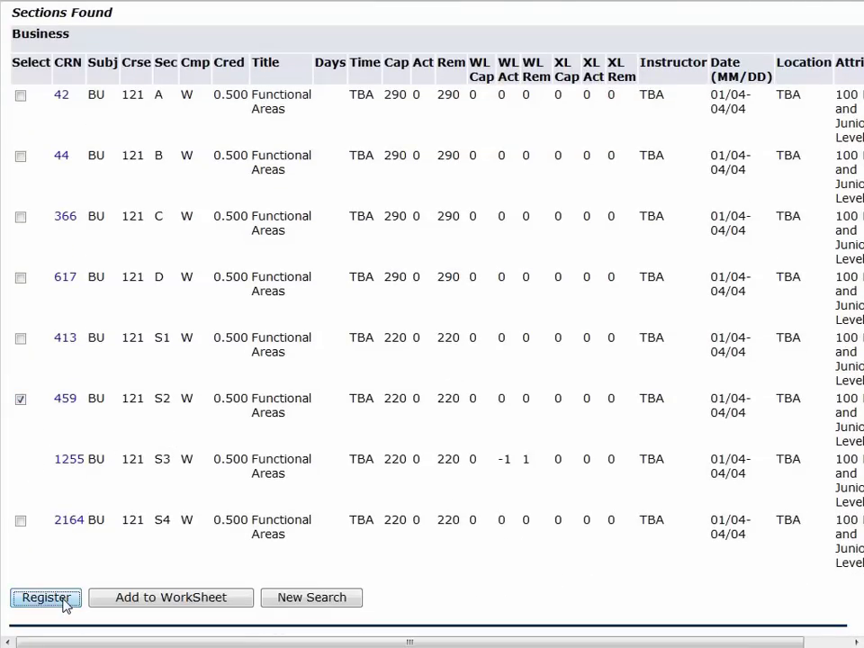
scroll(65, 601, down, 3)
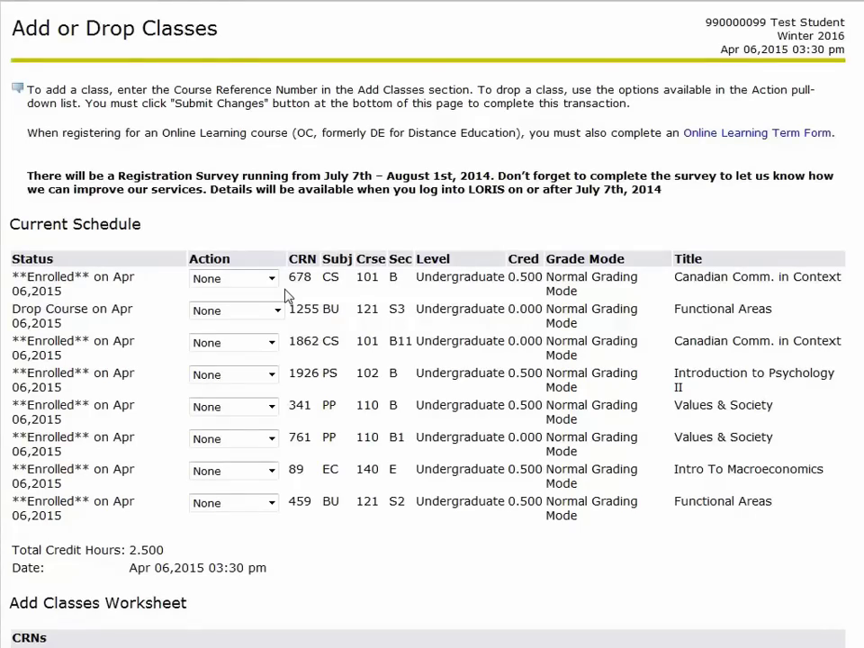
Step: Set CRN 459 to Drop Course and CRN 1255 back to Enrolled, then submit the changes
scroll(278, 298, up, 1)
click(271, 557)
click(227, 587)
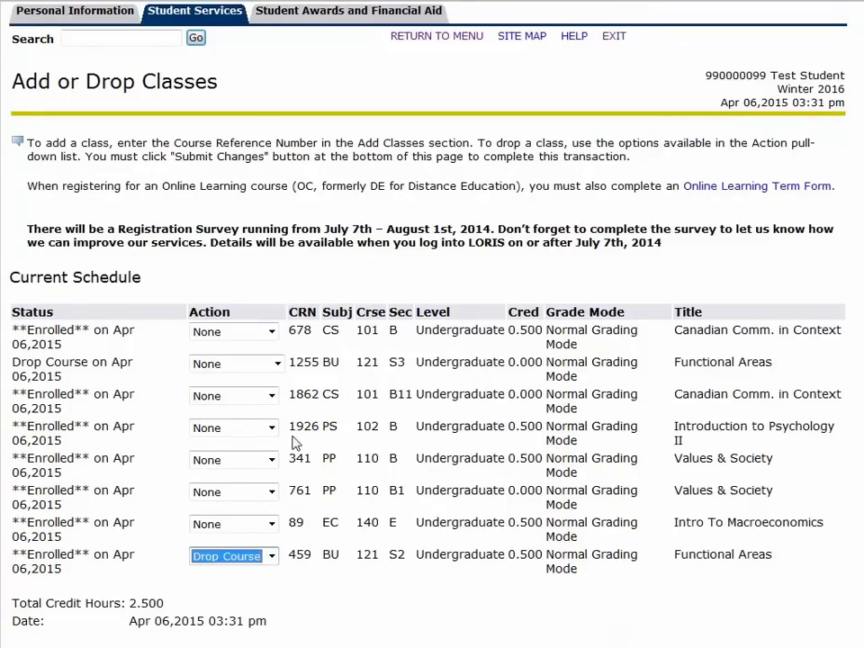
click(270, 364)
click(261, 396)
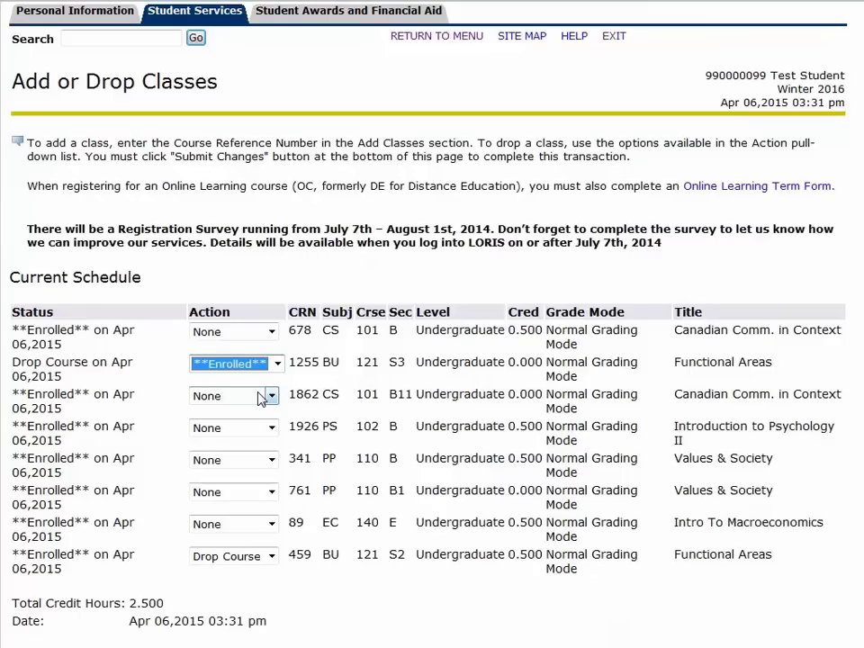
scroll(261, 396, down, 3)
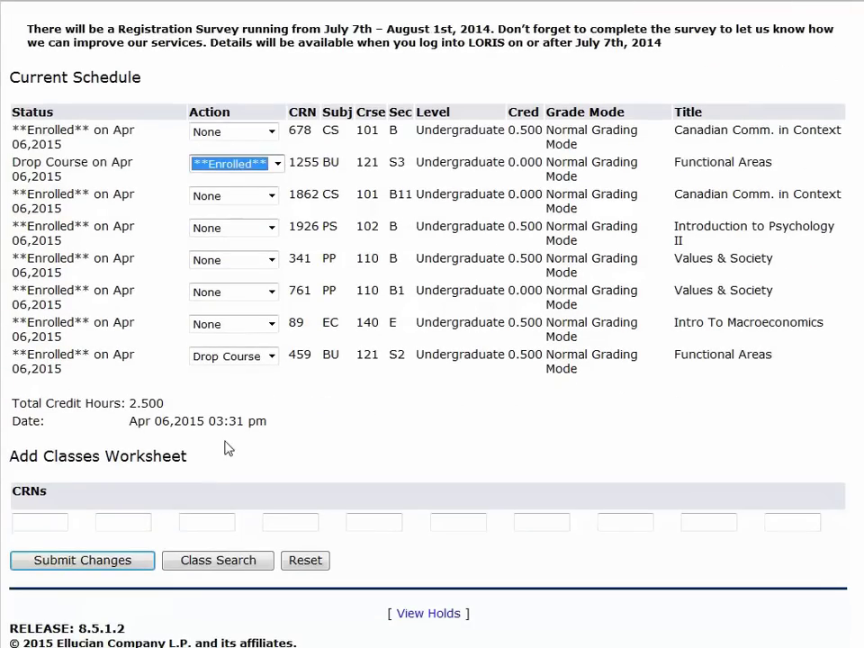
click(120, 564)
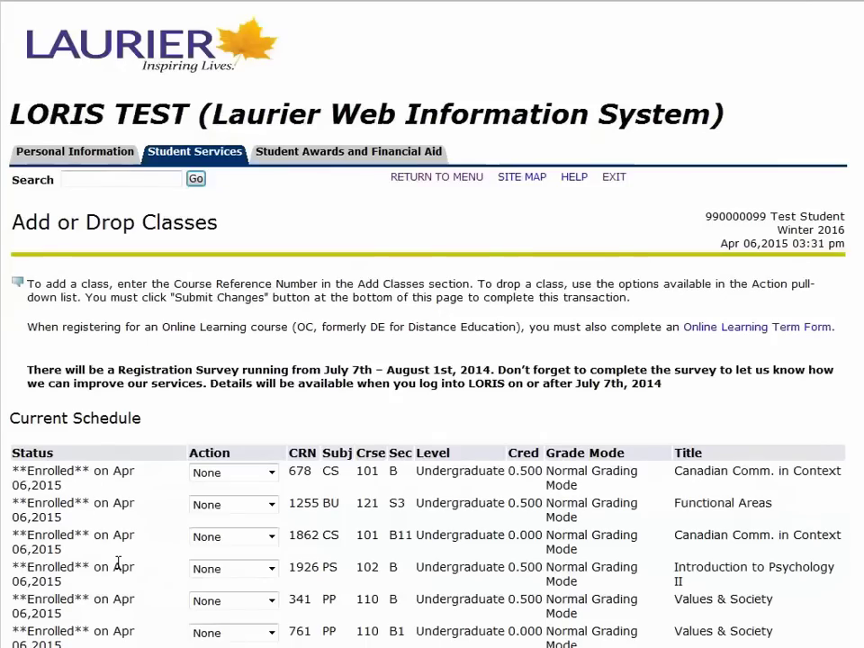
scroll(208, 377, down, 2)
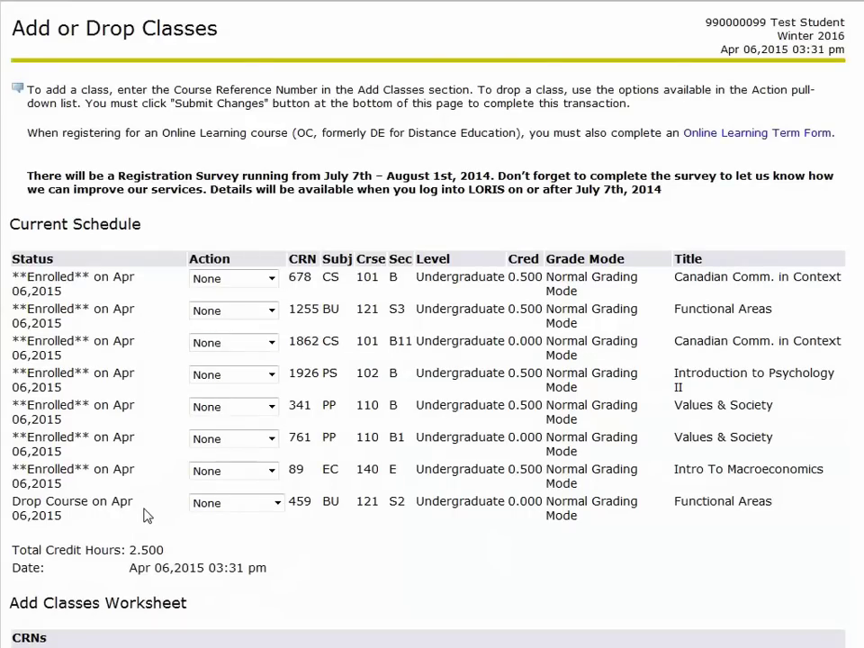
scroll(221, 517, up, 2)
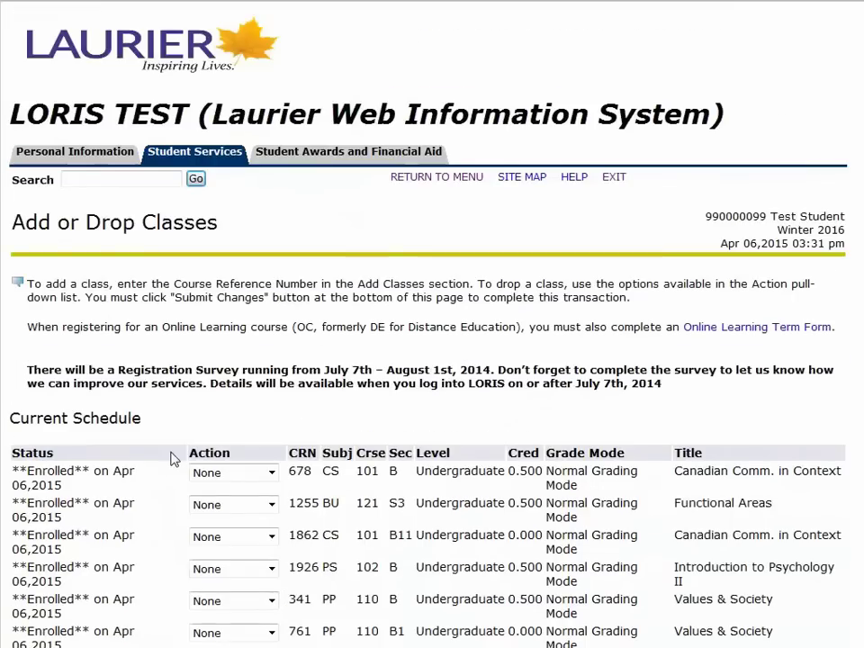
Step: Exit LORIS, then go back to the homepage from the sign-out page
click(616, 180)
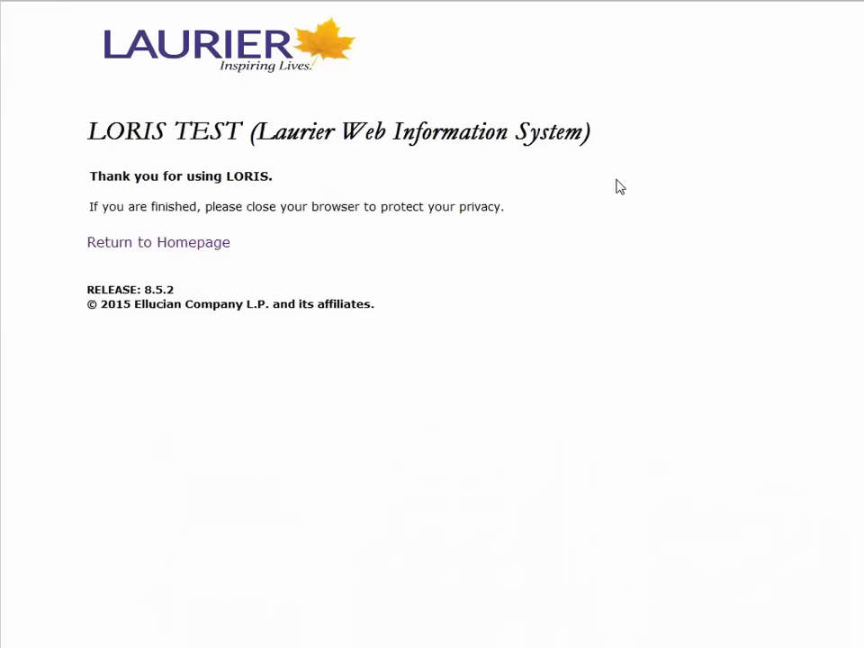
click(221, 247)
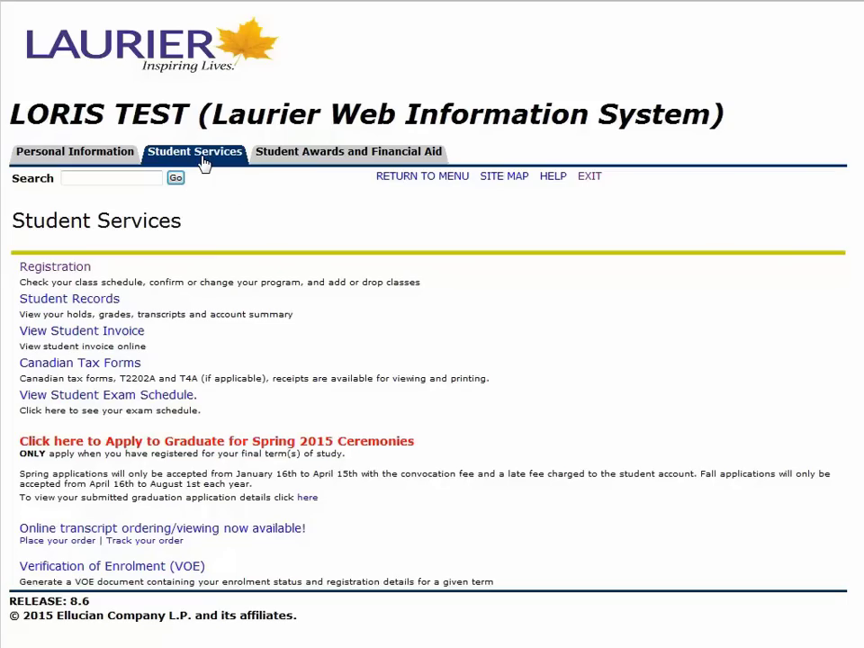